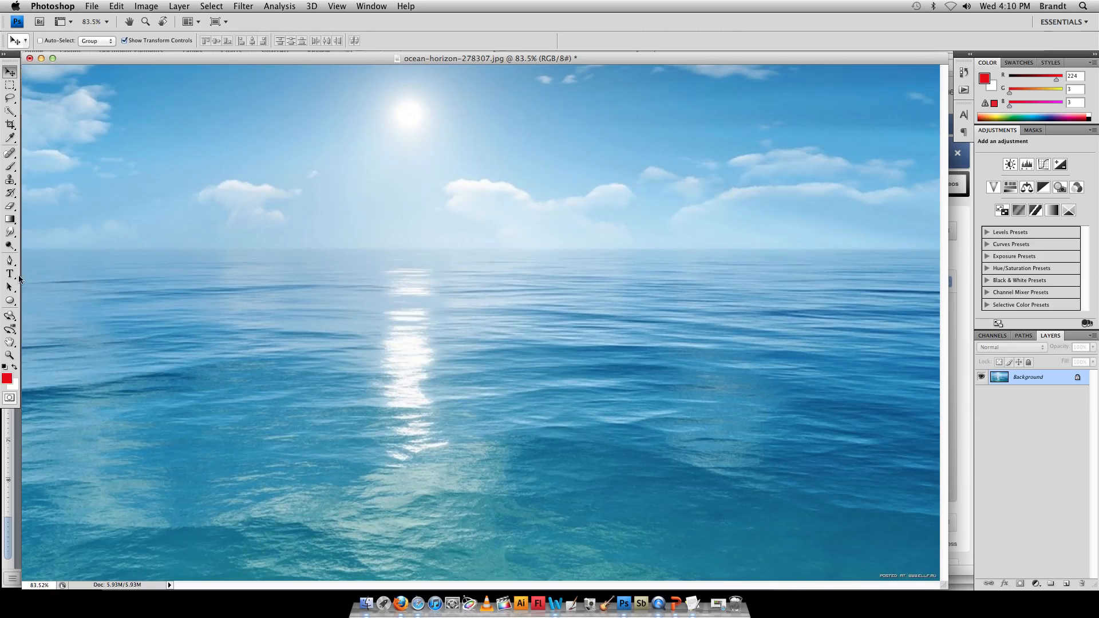
# - Add a horizontal text box over the sky and sea, set its colour to black (000000), and enter "Type stuff"
pyautogui.click(12, 277)
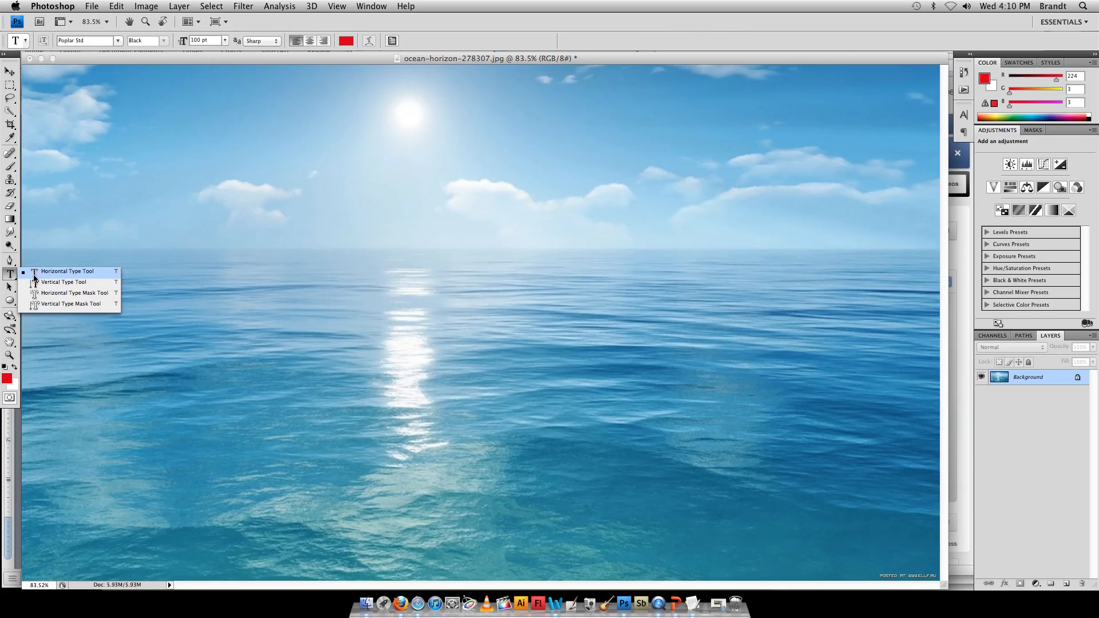
pyautogui.click(34, 272)
pyautogui.moveTo(154, 158); pyautogui.dragTo(552, 401)
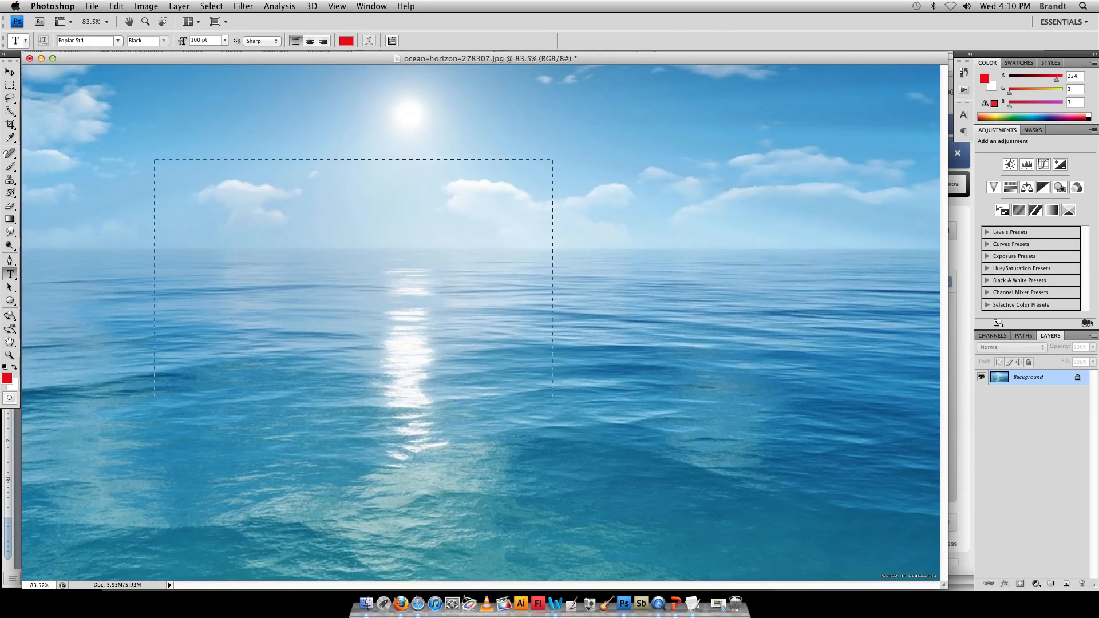
pyautogui.click(347, 42)
pyautogui.moveTo(728, 387); pyautogui.dragTo(716, 358)
pyautogui.moveTo(846, 486); pyautogui.dragTo(863, 515)
pyautogui.click(1004, 350)
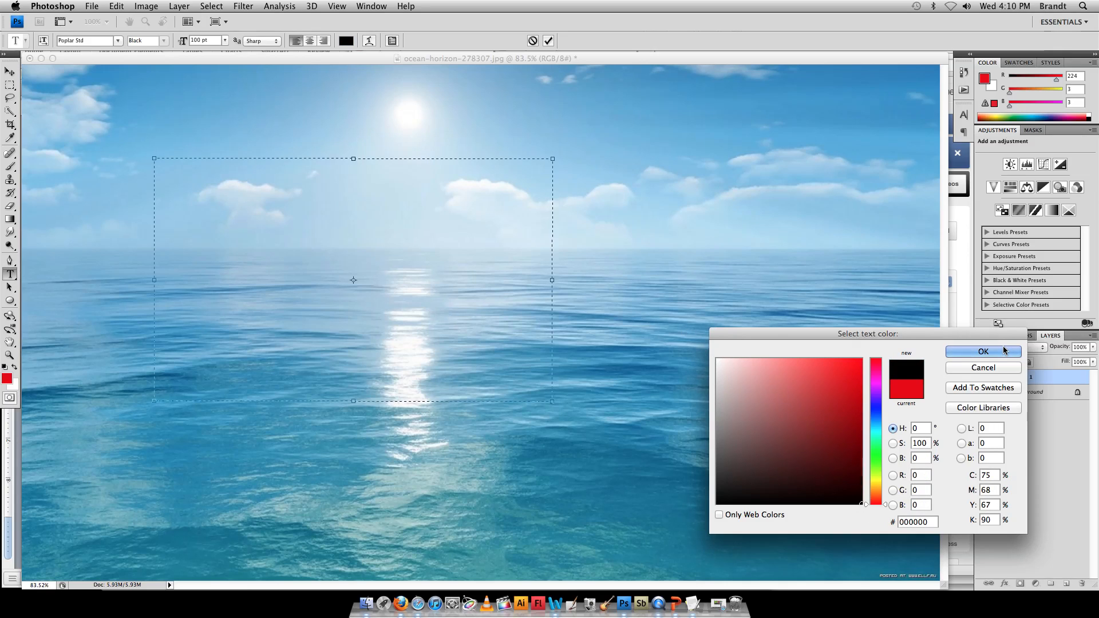
pyautogui.write('Type stuff')
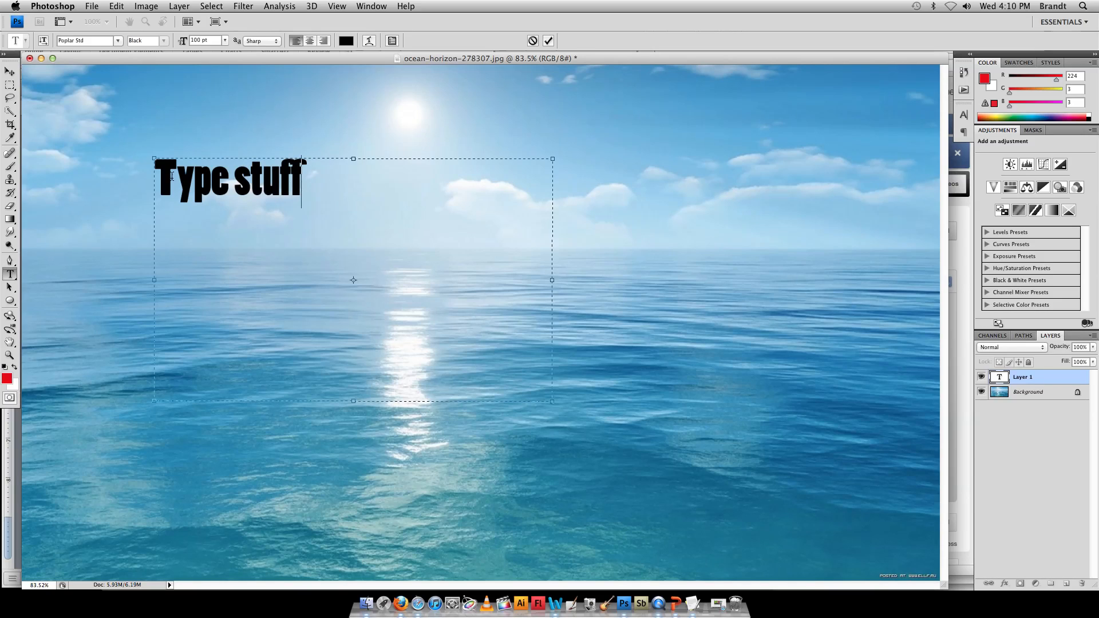
# - Select the "Type stuff" text and look through the available fonts
pyautogui.tripleClick(304, 162)
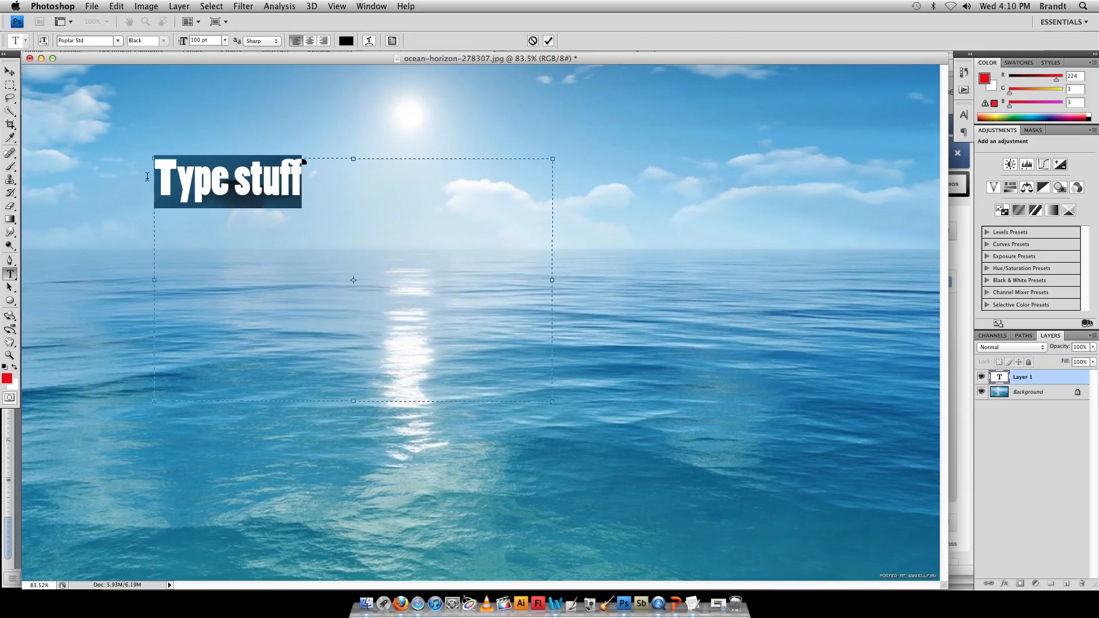
pyautogui.click(117, 41)
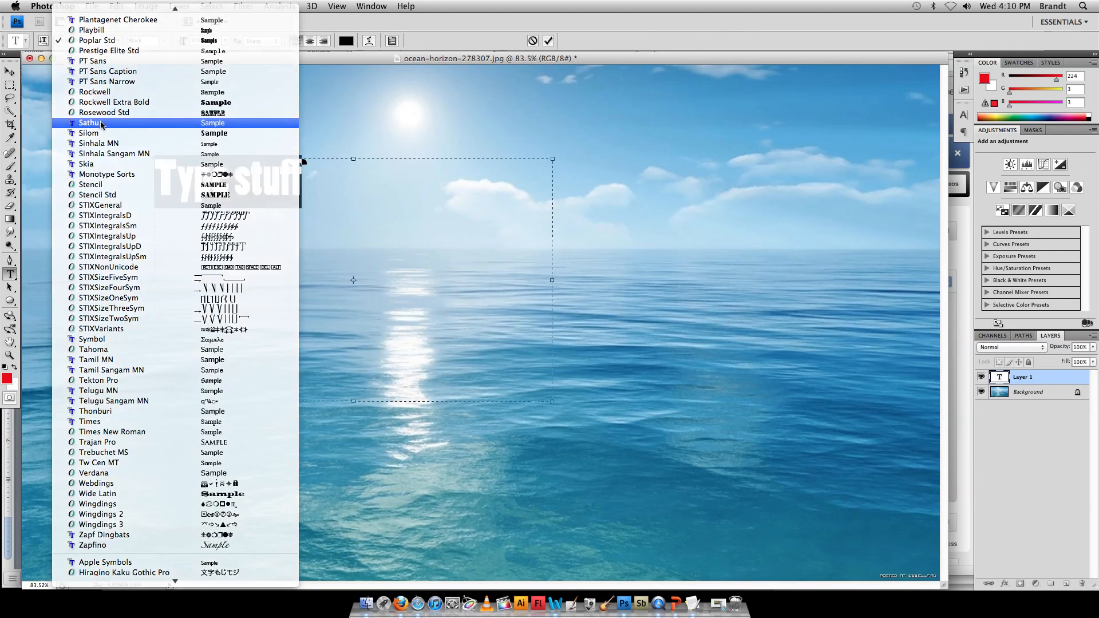
pyautogui.click(101, 123)
pyautogui.click(118, 40)
pyautogui.scroll(3, 109, 43)
pyautogui.click(109, 45)
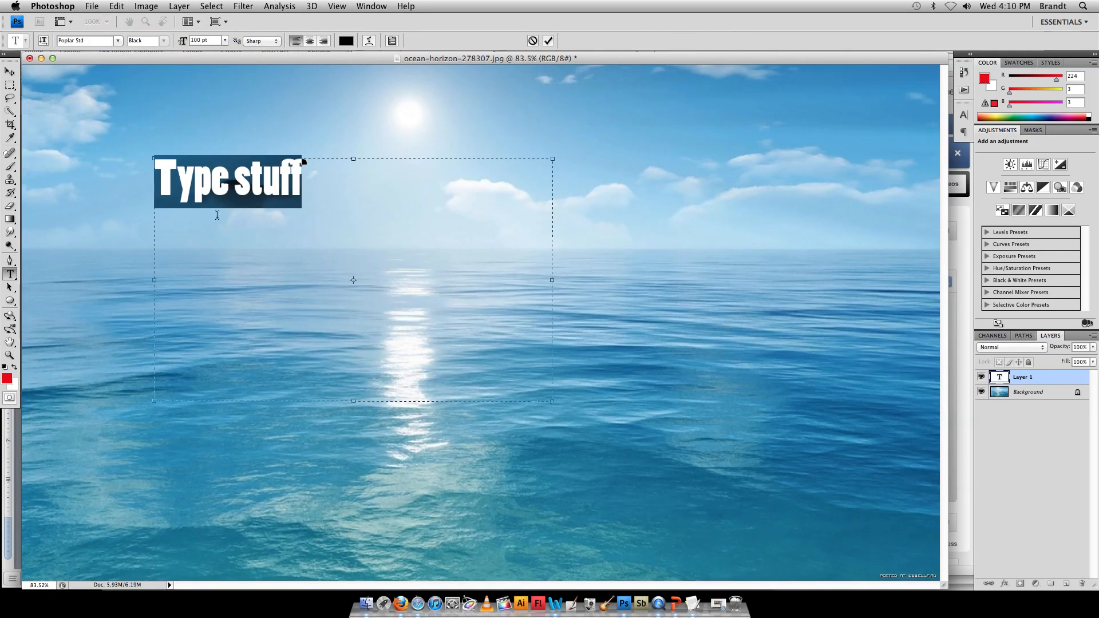
# - Set the size of the selected "Type stuff" text to 200 pt
pyautogui.click(224, 40)
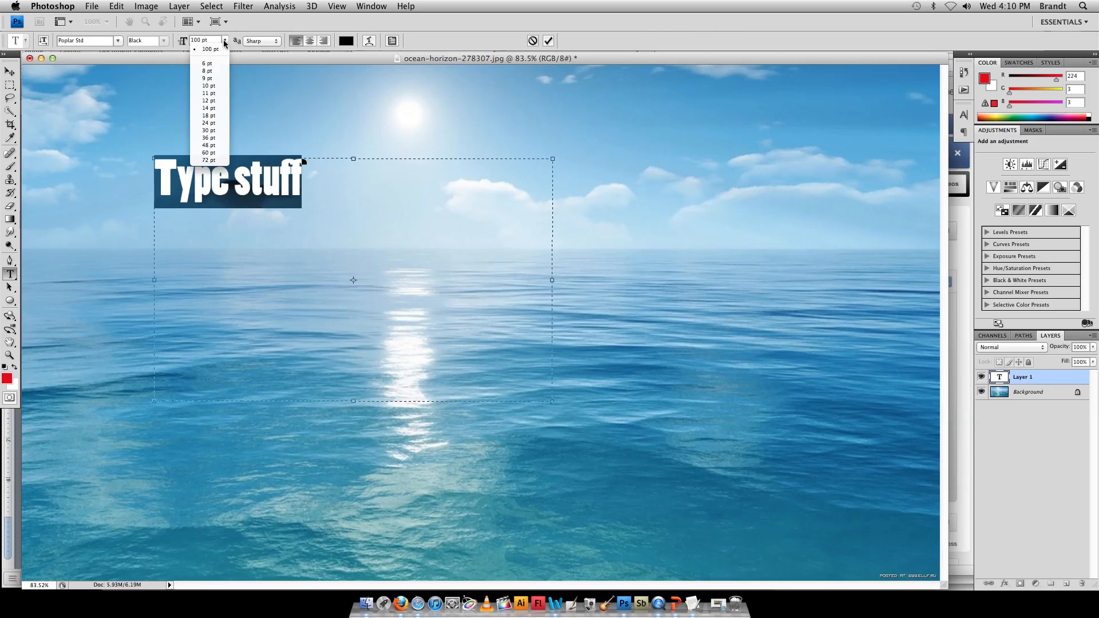
pyautogui.click(210, 40)
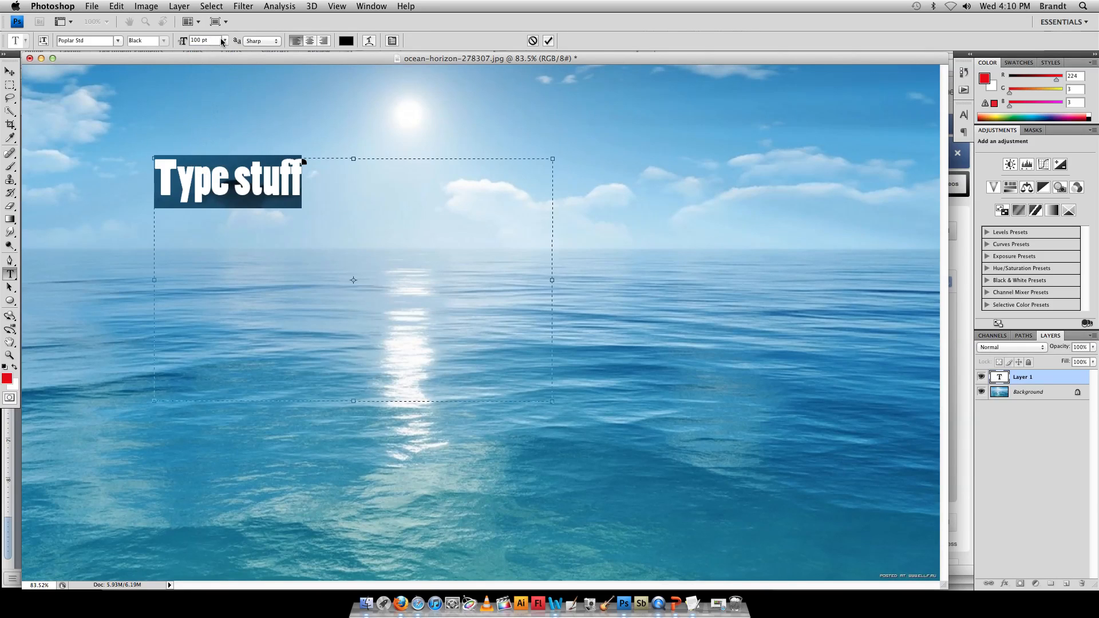
pyautogui.click(223, 40)
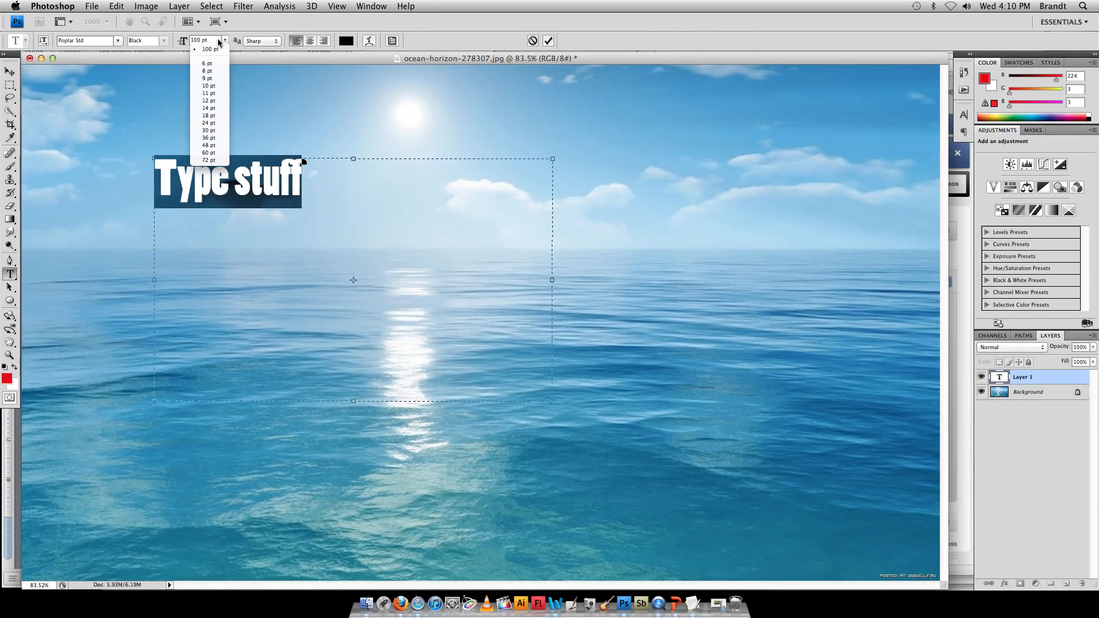
pyautogui.click(218, 40)
pyautogui.write('200')
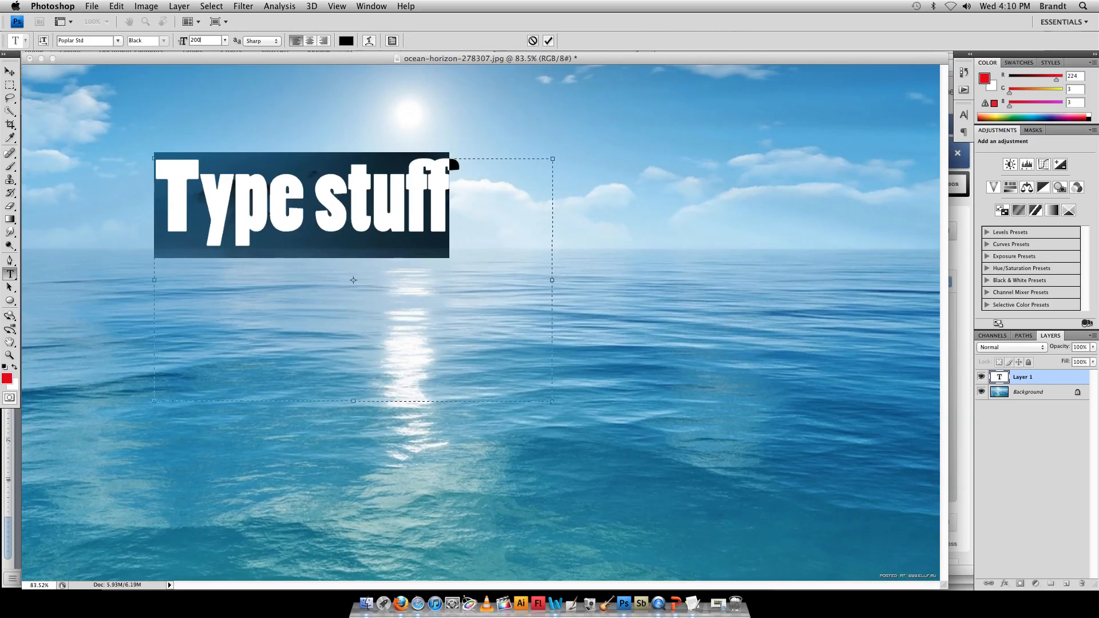
# - Commit the "Type stuff" text and delete its layer
pyautogui.click(10, 71)
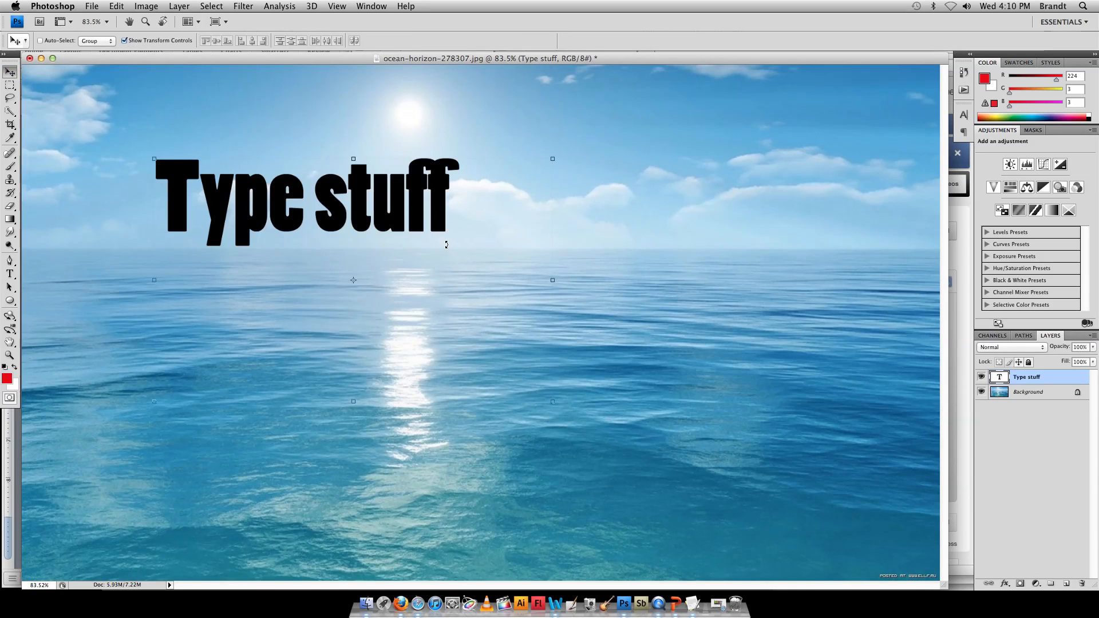
pyautogui.moveTo(414, 218); pyautogui.dragTo(449, 241)
pyautogui.press('BackSpace')
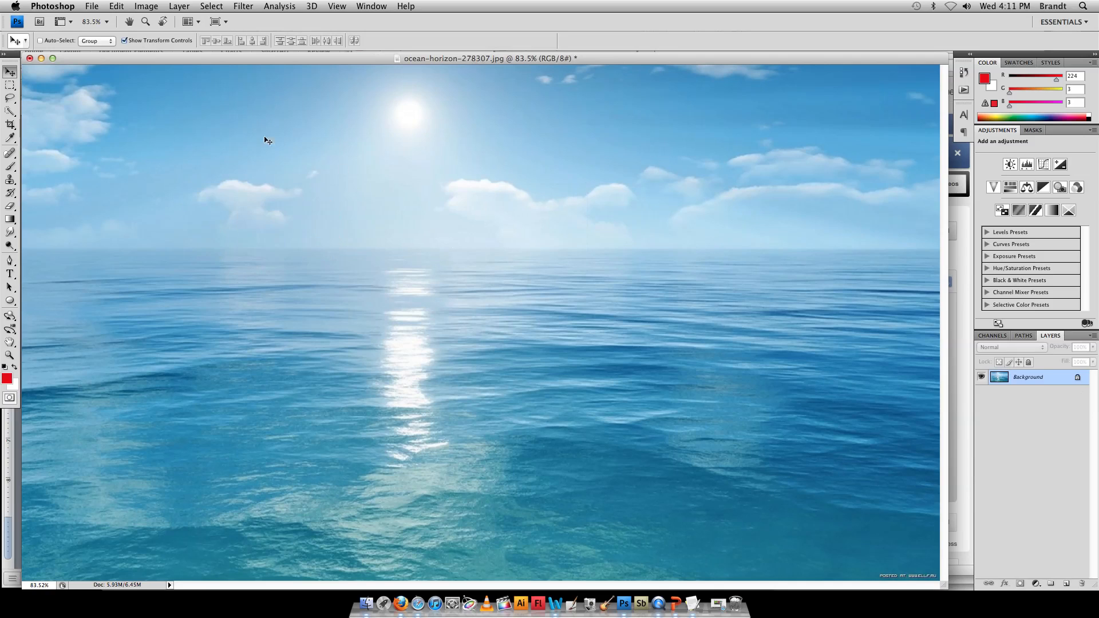
# - With the Horizontal Type Mask tool, create a wide text box across the ocean image and enter "Thirsty Bro?"
pyautogui.click(12, 274)
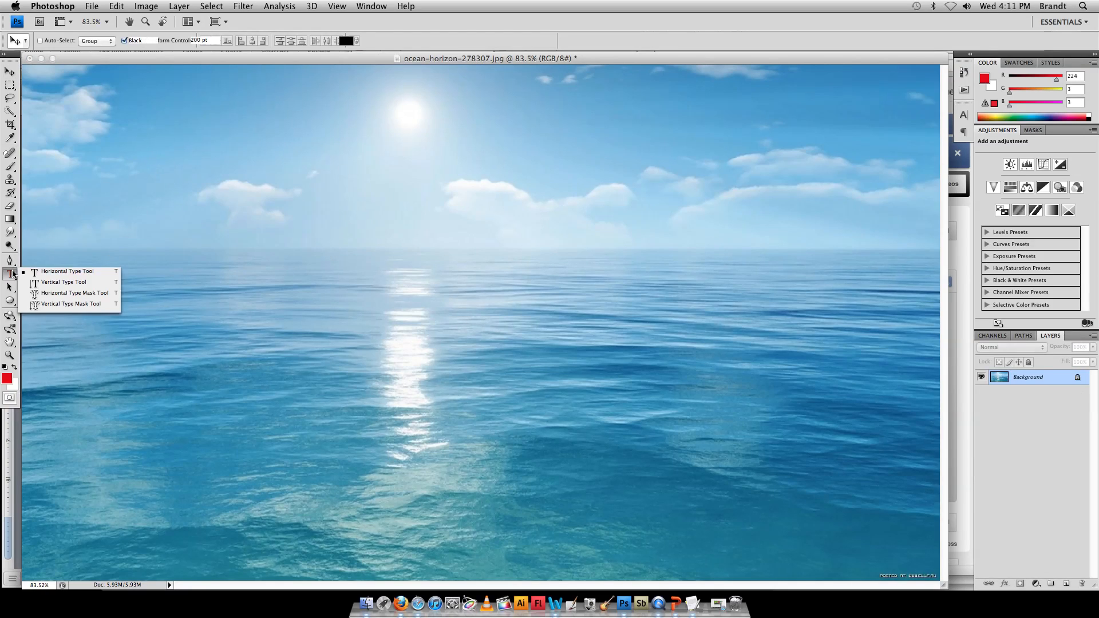
pyautogui.click(74, 294)
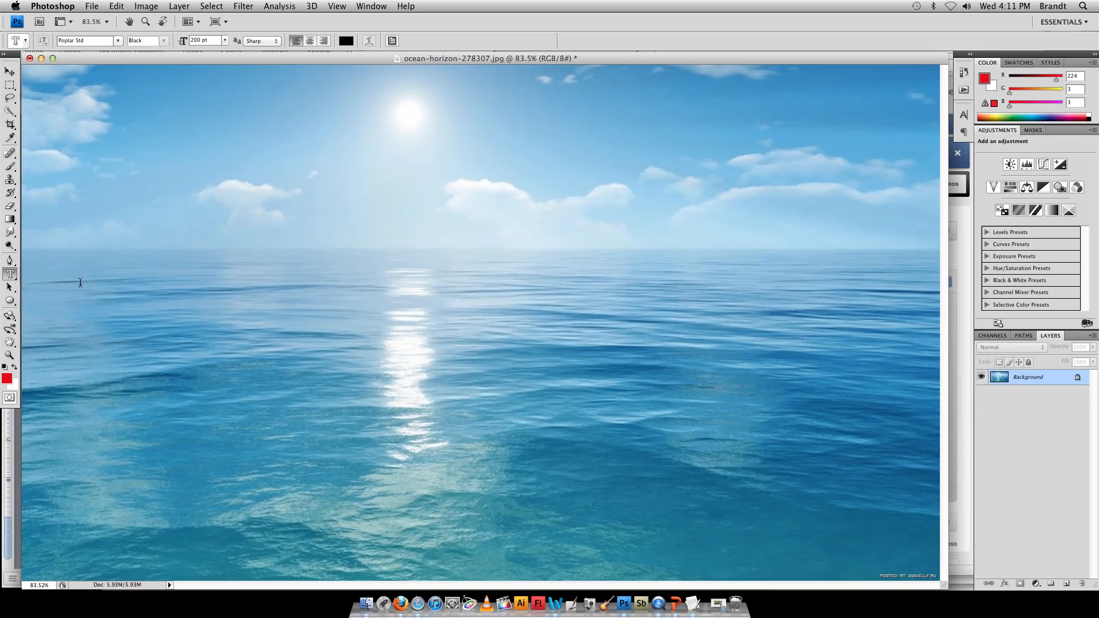
pyautogui.moveTo(160, 184); pyautogui.dragTo(728, 458)
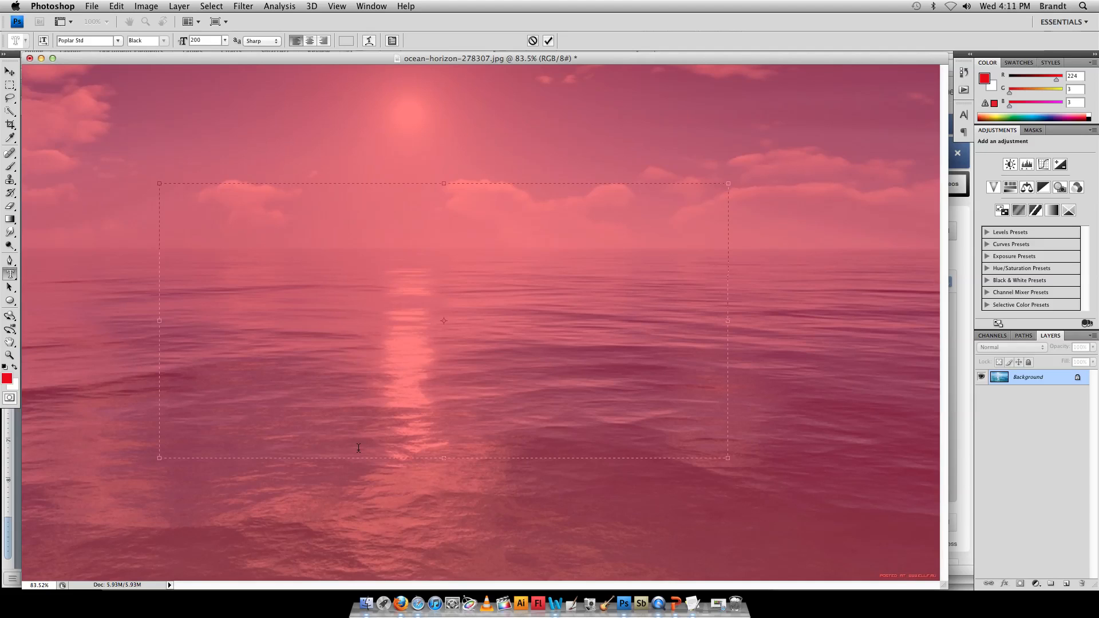
pyautogui.write('S')
pyautogui.press('BackSpace')
pyautogui.write('Thirsty ')
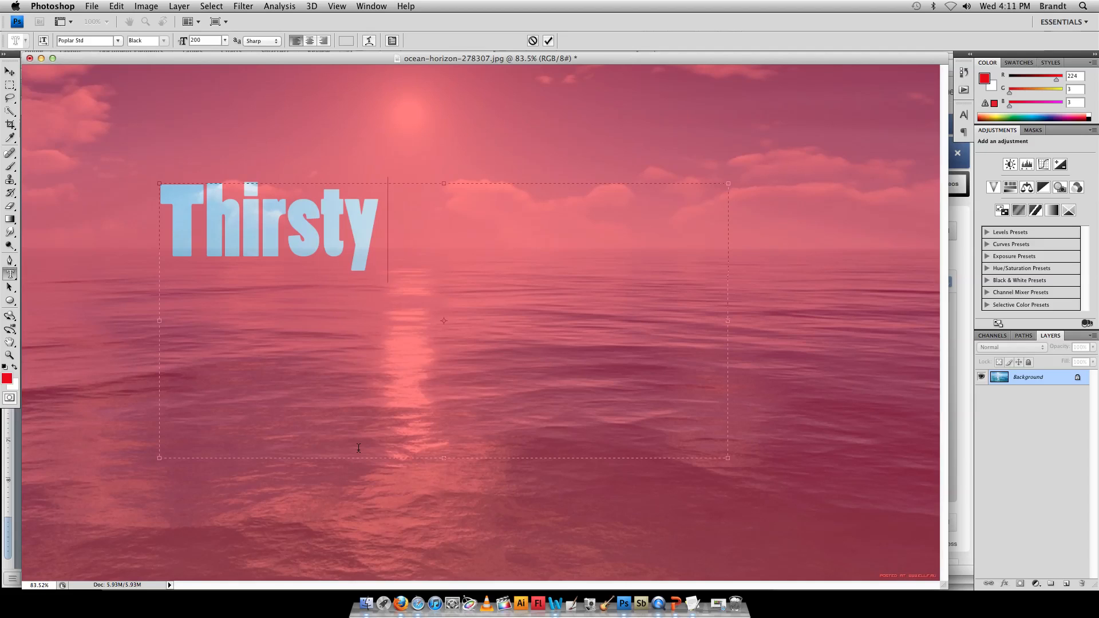
pyautogui.write('Bro?')
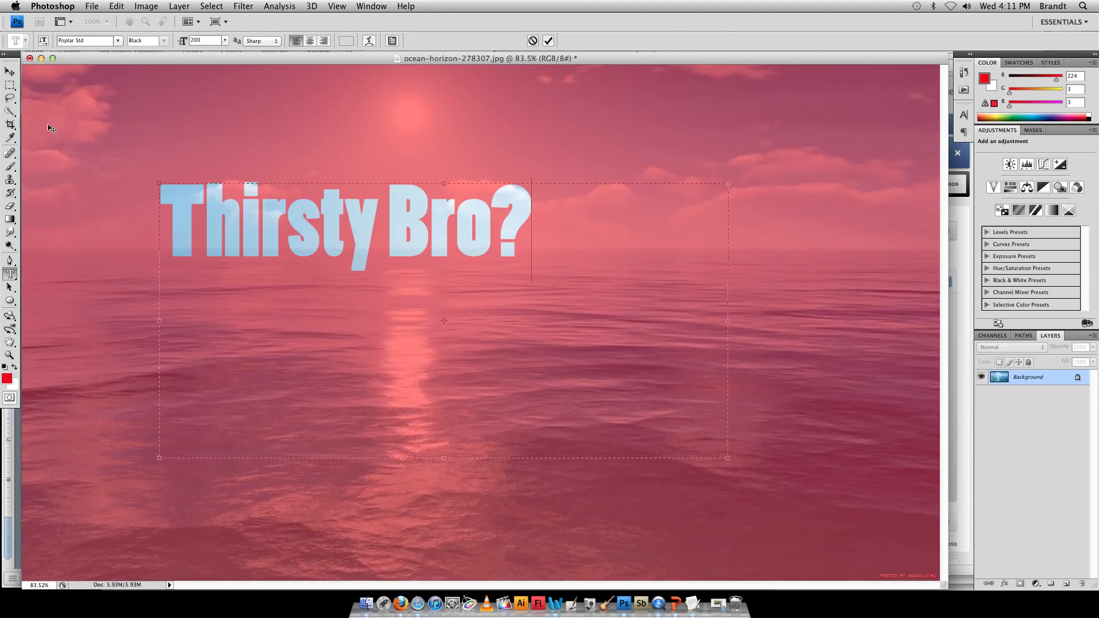
# - Select all of the "Thirsty Bro?" mask text and set its size to 350 pt
pyautogui.click(211, 40)
pyautogui.moveTo(211, 39); pyautogui.dragTo(180, 34)
pyautogui.write('350')
pyautogui.press('Escape')
pyautogui.press('super+a')
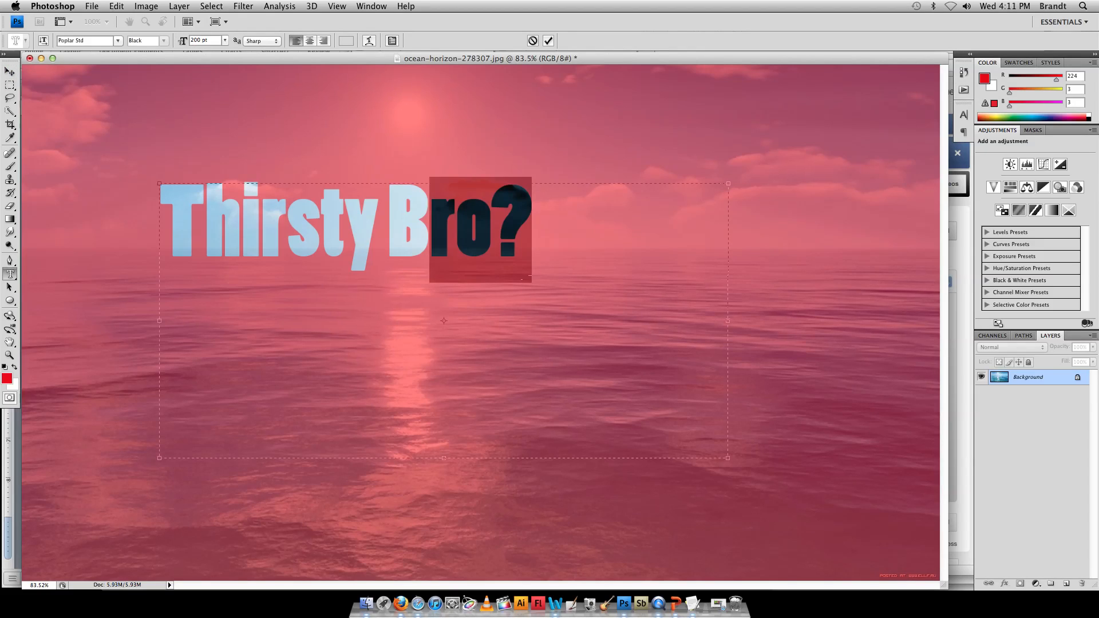
pyautogui.click(200, 40)
pyautogui.write('350')
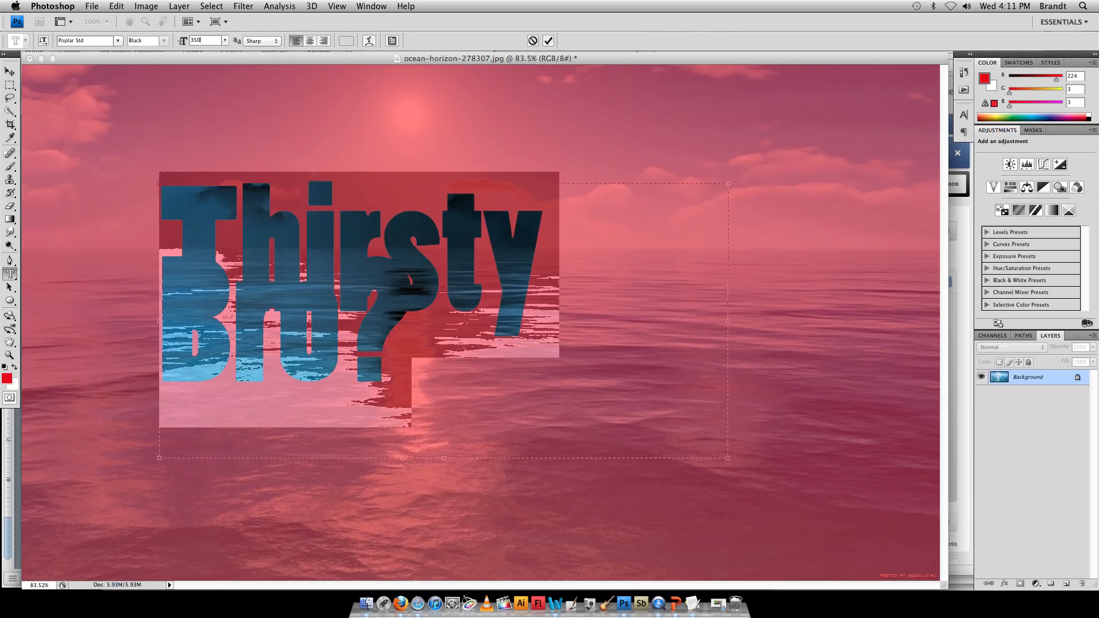
# - Set the mask text's leading to 300 pt and commit it as a selection
pyautogui.click(10, 72)
pyautogui.click(392, 40)
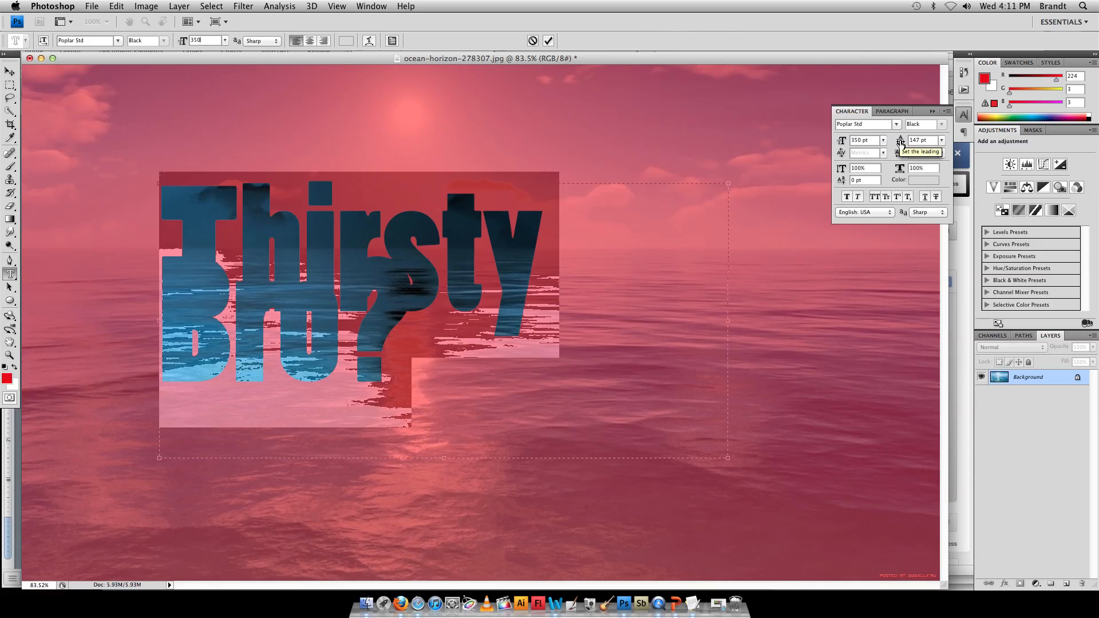
pyautogui.moveTo(900, 144)
pyautogui.mouseDown()
pyautogui.moveTo(934, 142)
pyautogui.moveTo(900, 146)
pyautogui.moveTo(916, 144)
pyautogui.mouseUp()
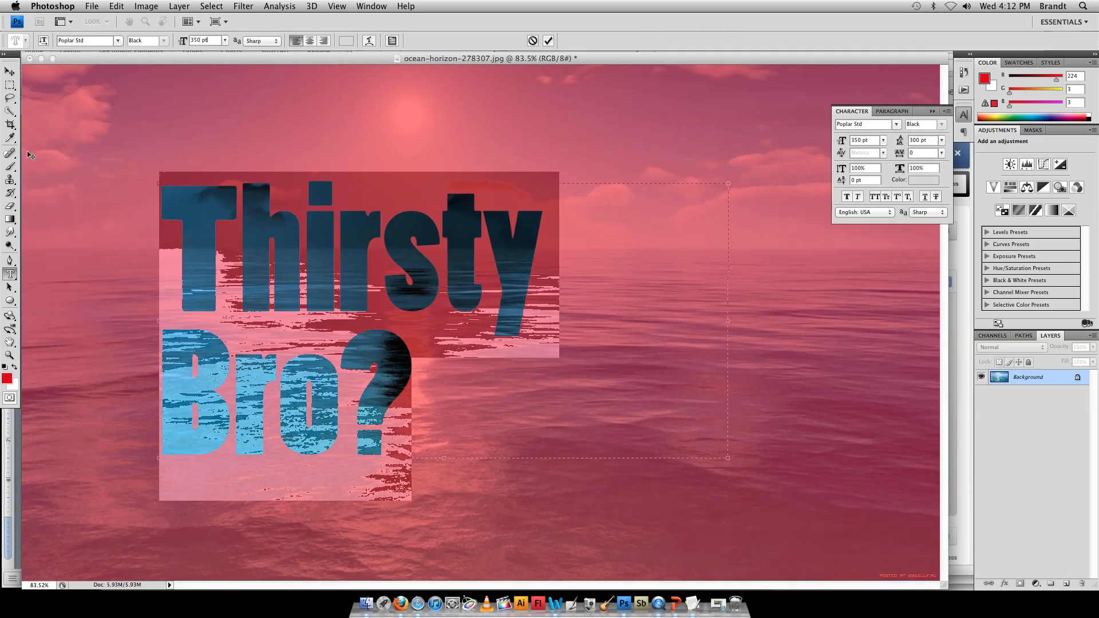
pyautogui.click(10, 72)
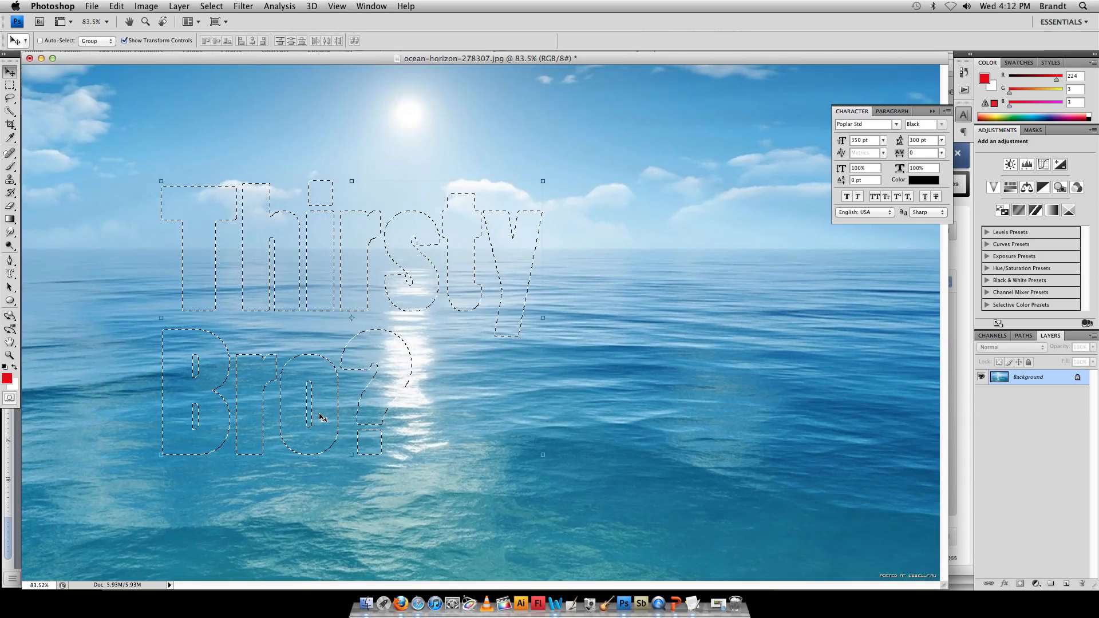
# - Copy the text-shaped area of the Background and paste it into a new layer
pyautogui.click(117, 6)
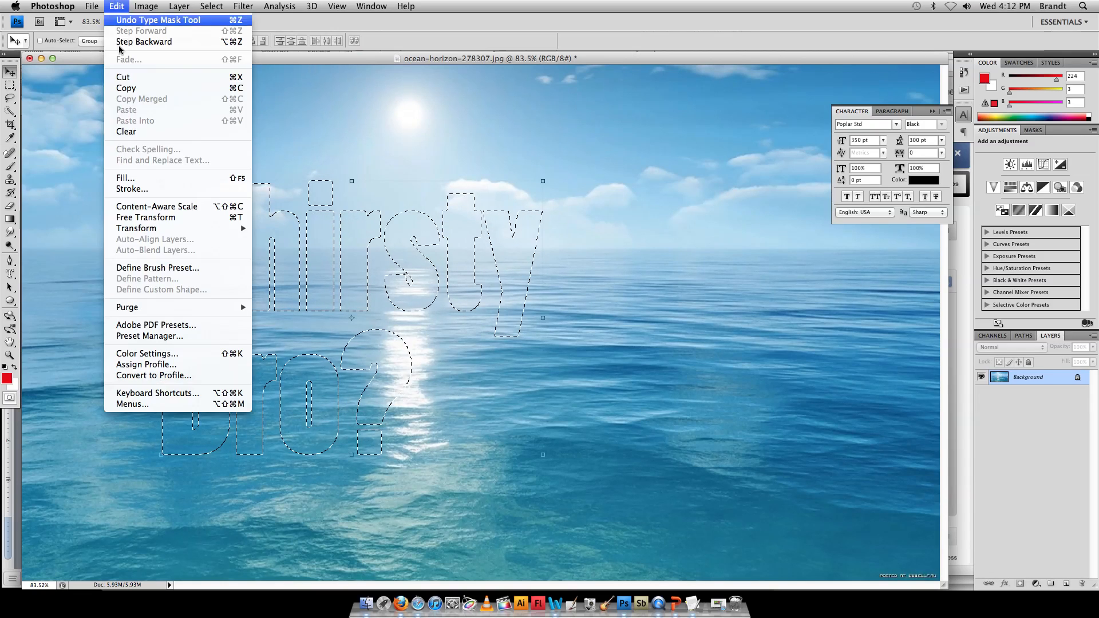
pyautogui.click(133, 93)
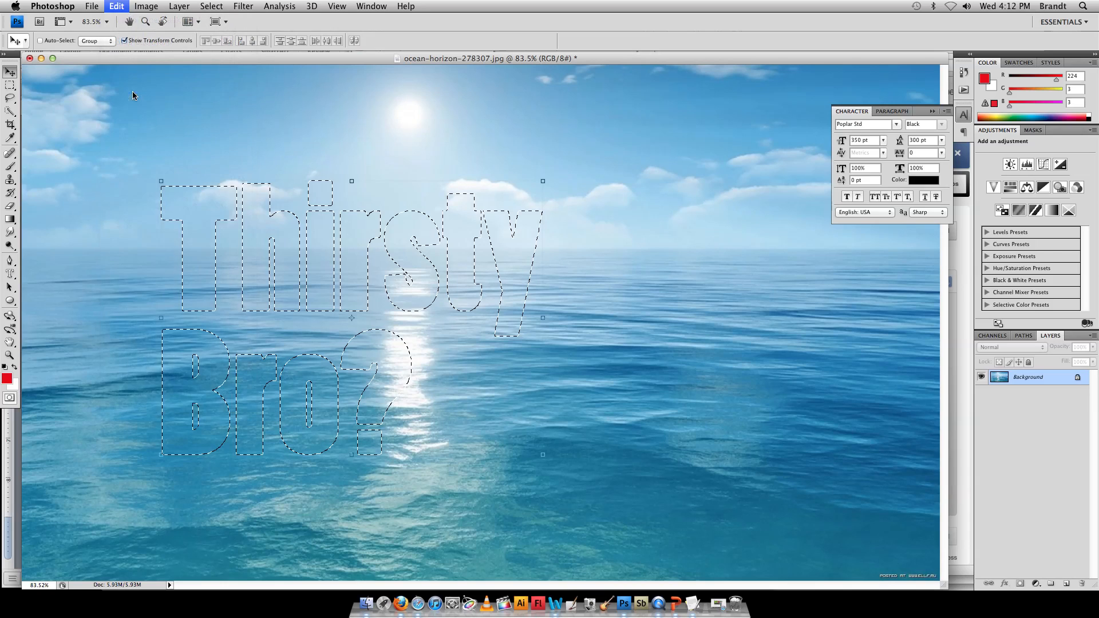
pyautogui.click(1067, 583)
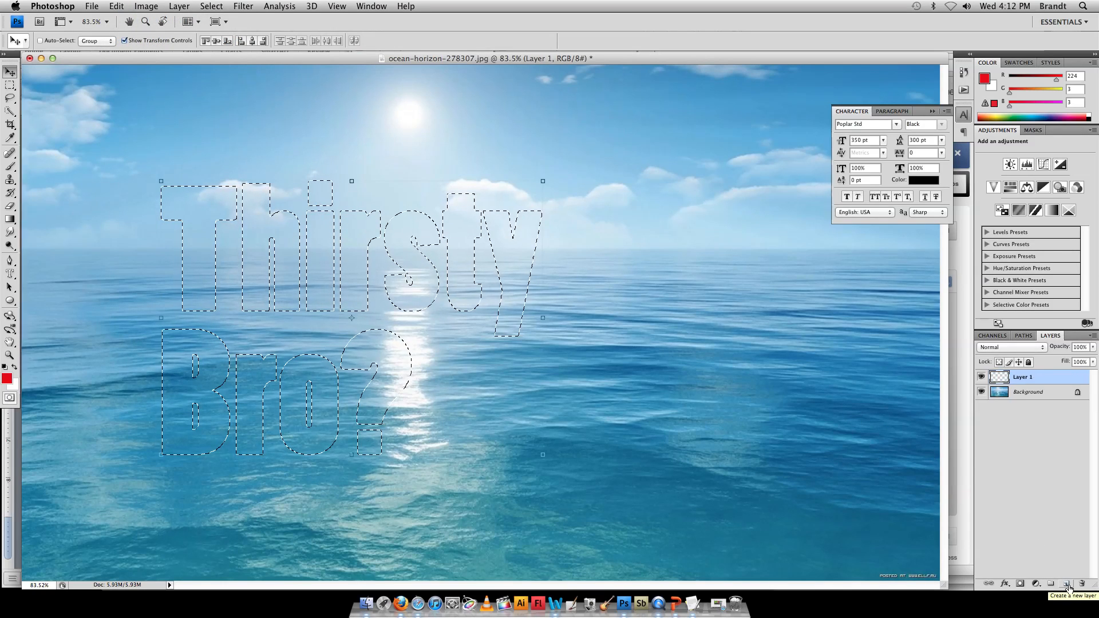
pyautogui.click(117, 6)
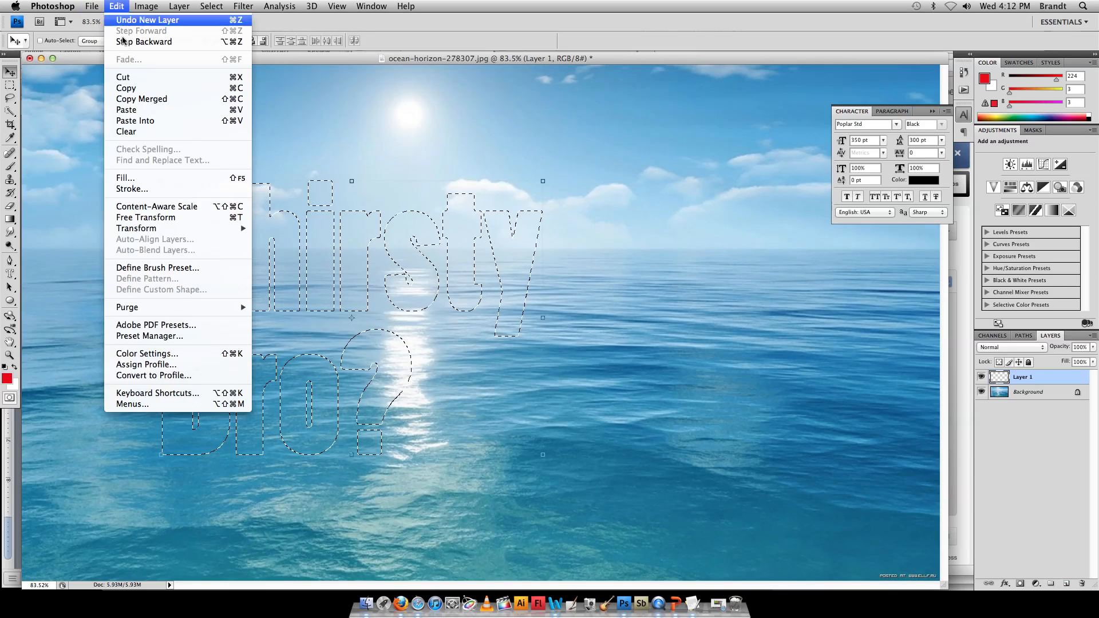
pyautogui.click(147, 111)
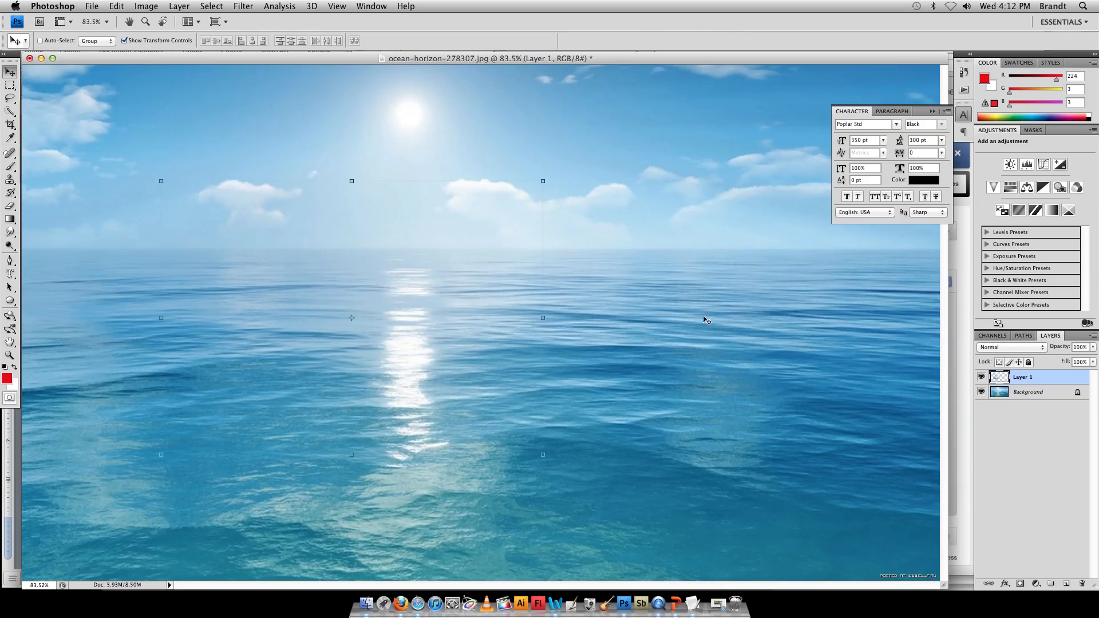
# - Hide the Background layer and move the ocean-filled text to the middle of the canvas
pyautogui.click(981, 392)
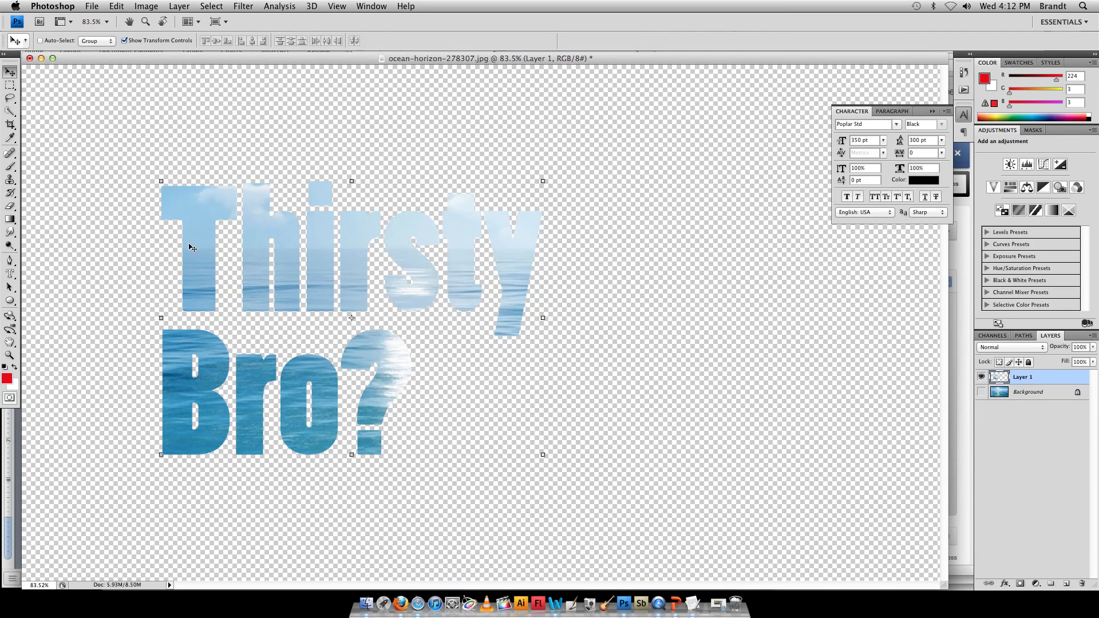
pyautogui.moveTo(191, 248); pyautogui.dragTo(337, 268)
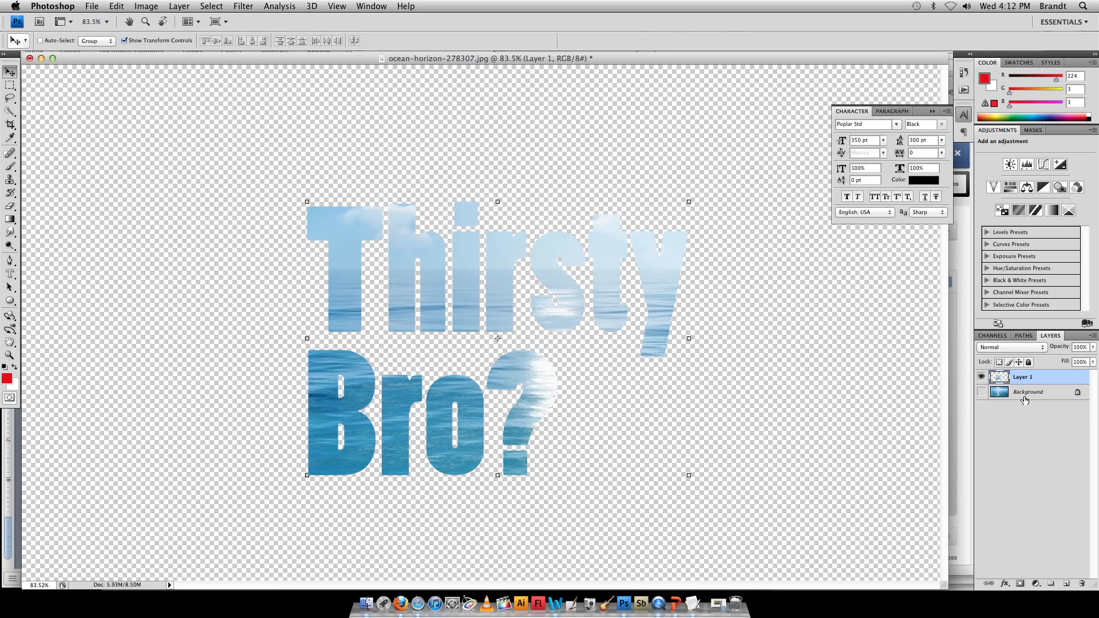
# - Add a new layer beneath the ocean-filled text and fill it with white using the Paint Bucket
pyautogui.click(1067, 584)
pyautogui.moveTo(1011, 379); pyautogui.dragTo(1010, 395)
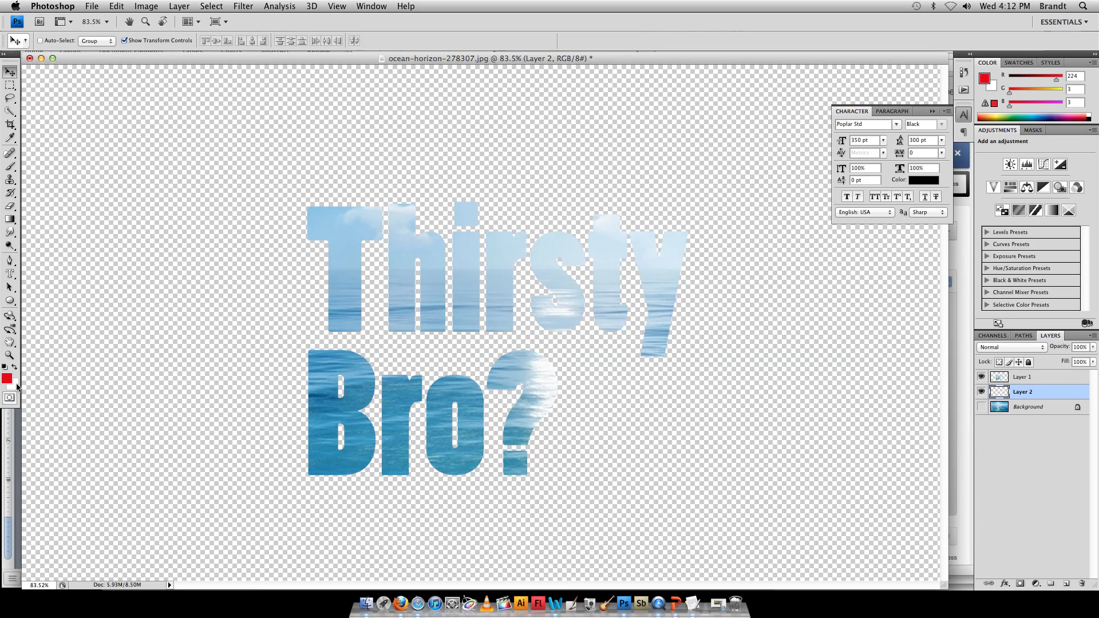
pyautogui.click(7, 378)
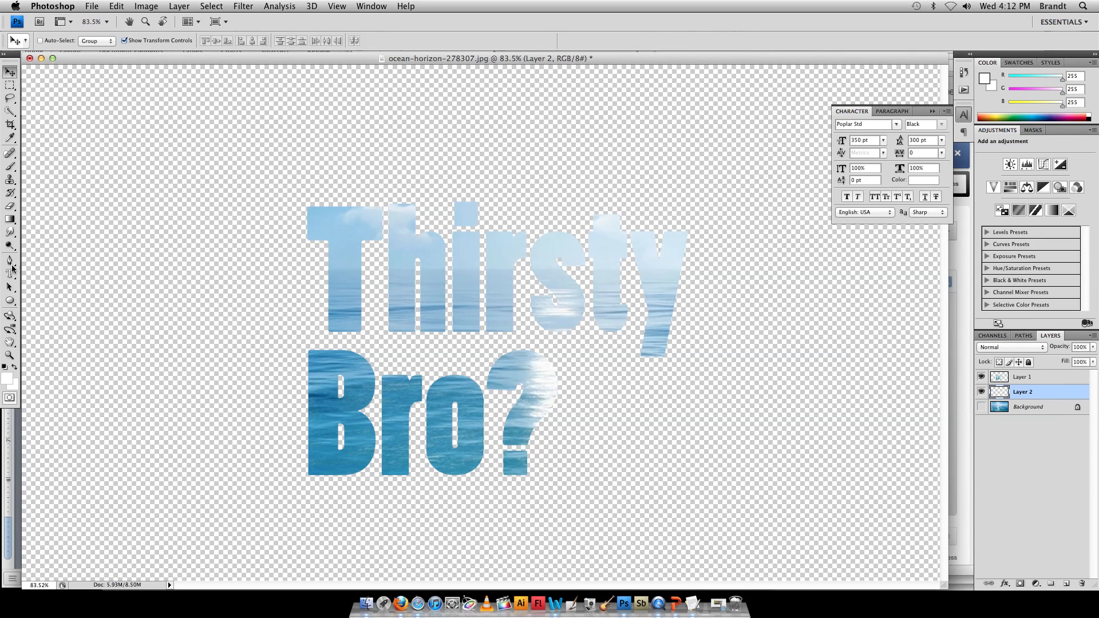
pyautogui.moveTo(10, 219); pyautogui.dragTo(46, 229)
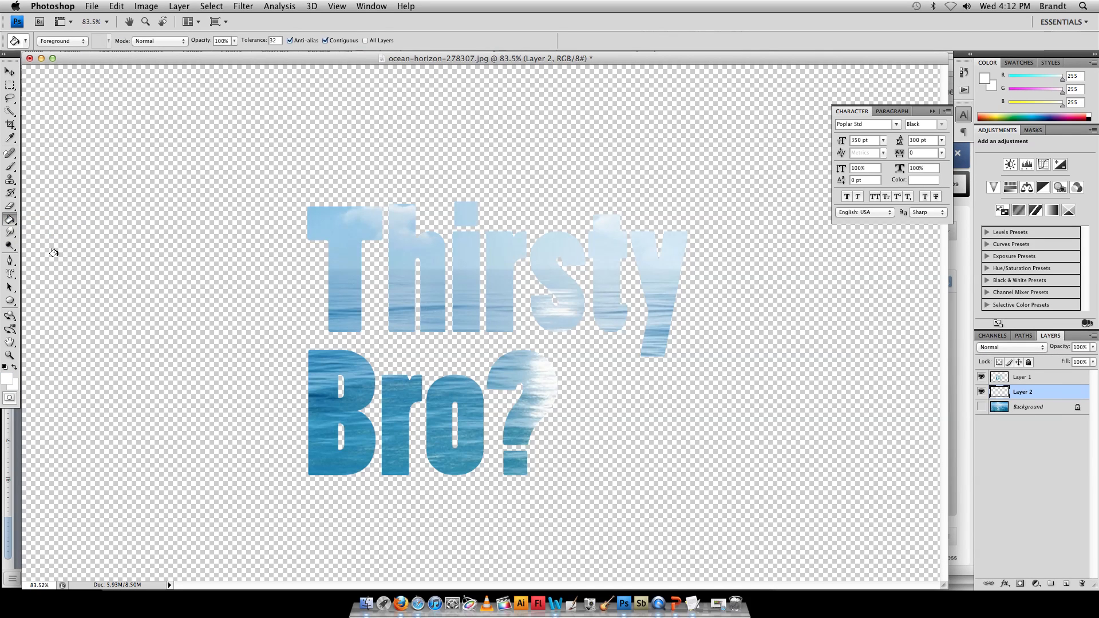
pyautogui.click(53, 252)
# - Select Layer 1 and move the ocean-filled text up and to the left on the white canvas
pyautogui.click(1009, 380)
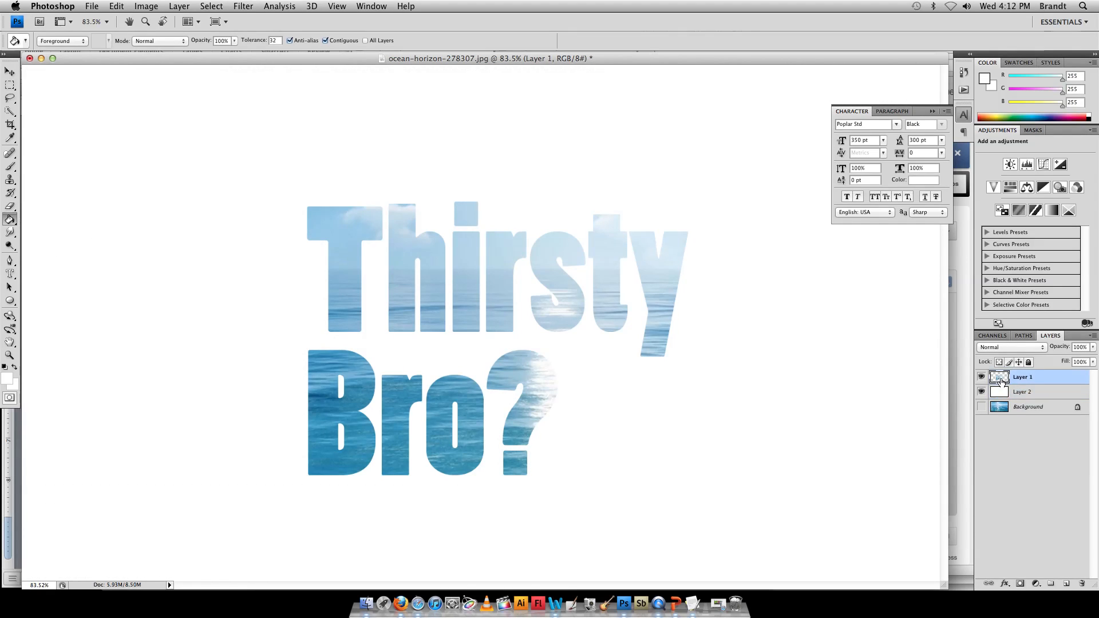
pyautogui.click(10, 74)
pyautogui.moveTo(343, 240); pyautogui.dragTo(252, 216)
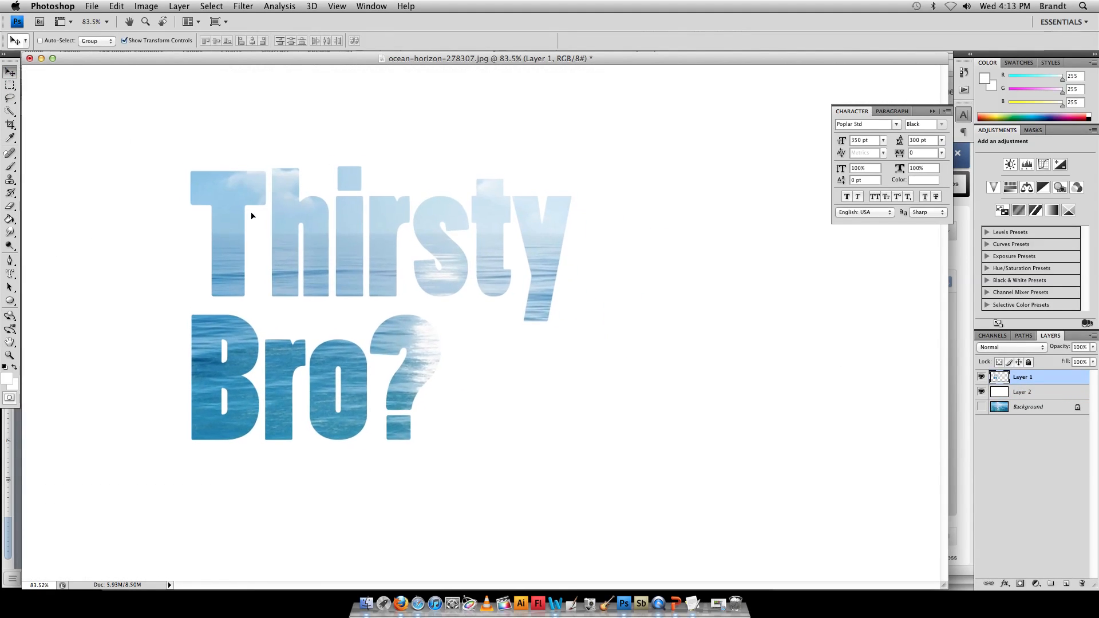
# - Add a Drop Shadow to Layer 1 with a 21° angle, 29 px distance, 43% spread and 21 px size
pyautogui.click(144, 7)
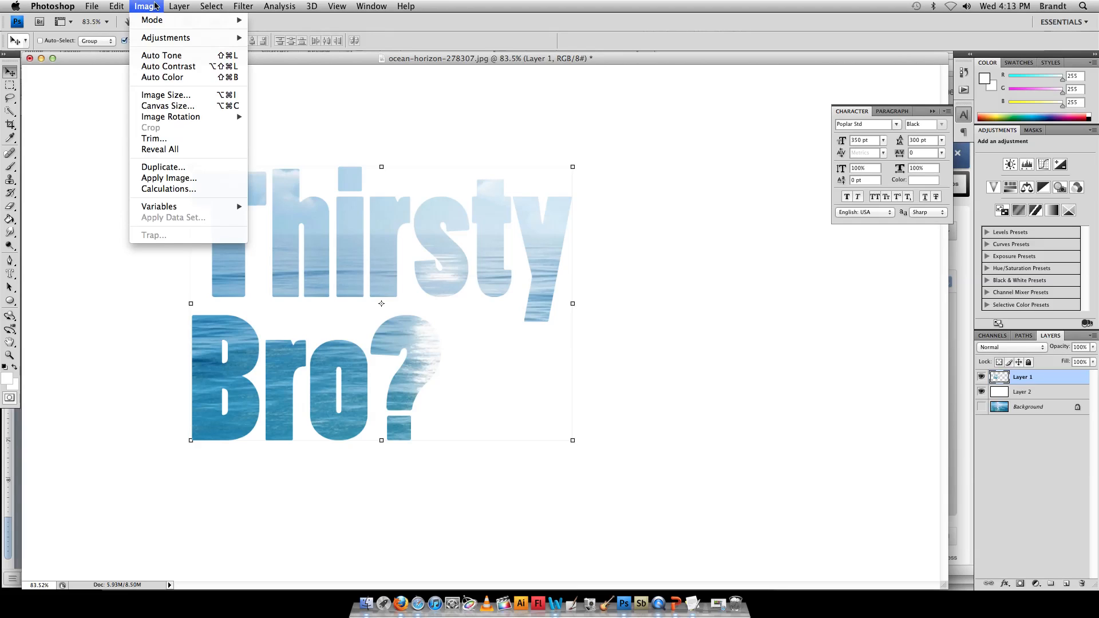
pyautogui.moveTo(171, 5)
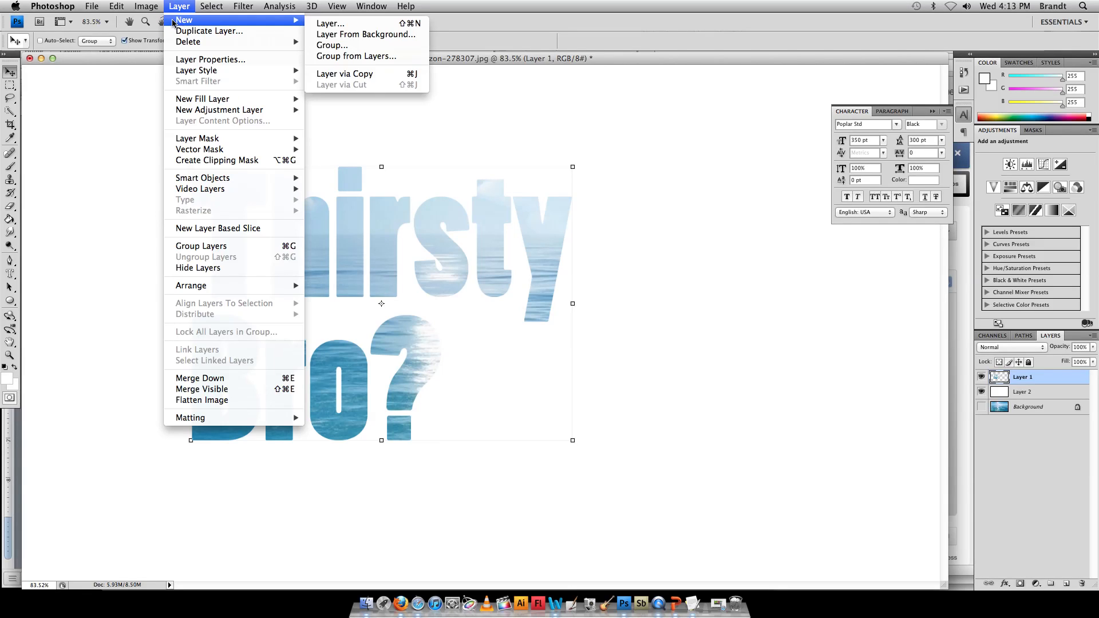
pyautogui.moveTo(194, 73)
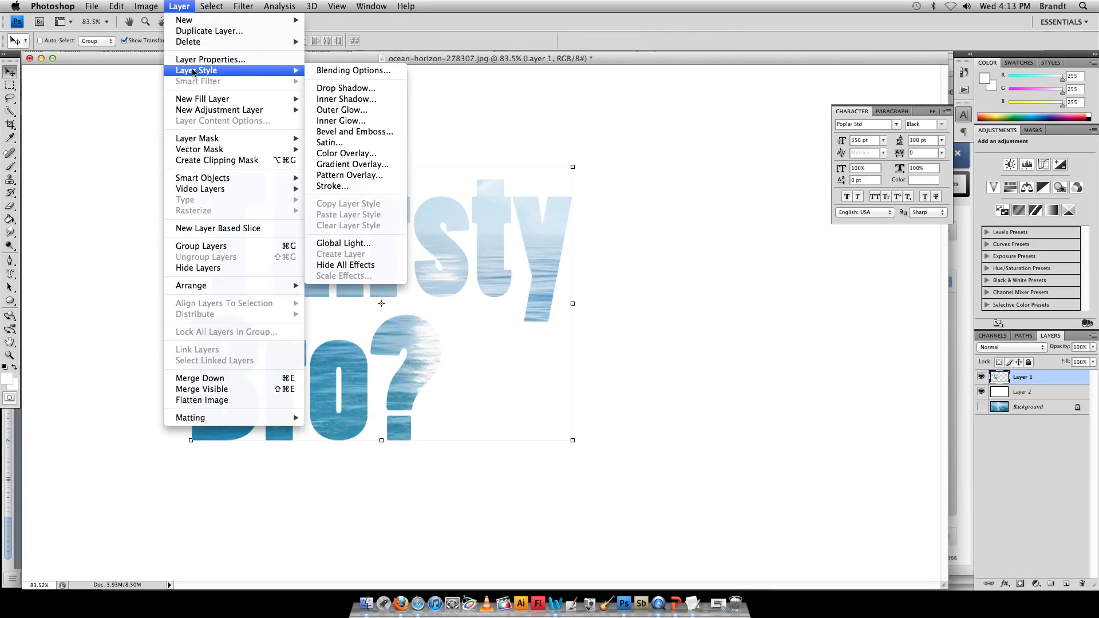
pyautogui.click(337, 89)
pyautogui.press('super+Tab')
pyautogui.click(870, 240)
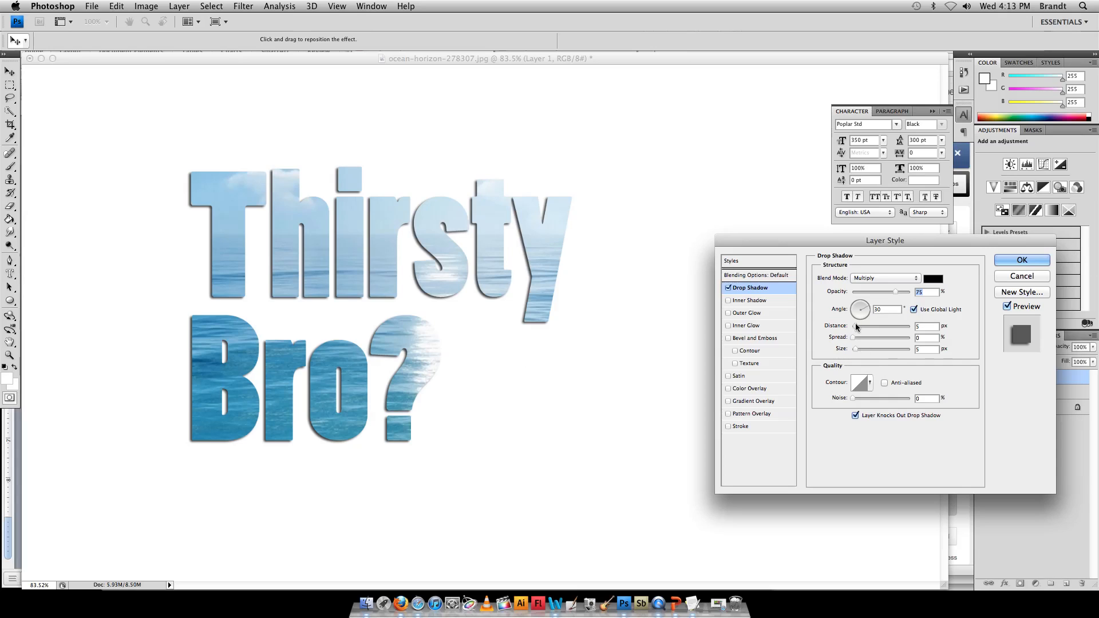
pyautogui.moveTo(857, 328)
pyautogui.mouseDown()
pyautogui.moveTo(869, 329)
pyautogui.moveTo(863, 348)
pyautogui.moveTo(853, 340)
pyautogui.moveTo(879, 340)
pyautogui.moveTo(861, 349)
pyautogui.mouseUp()
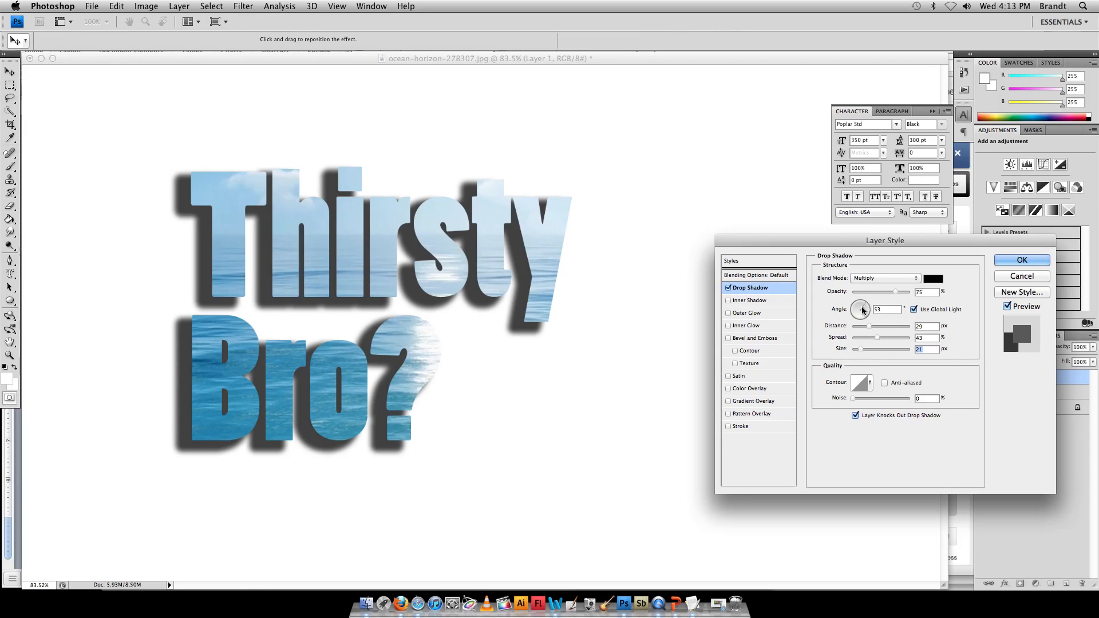
pyautogui.moveTo(863, 309); pyautogui.dragTo(864, 312)
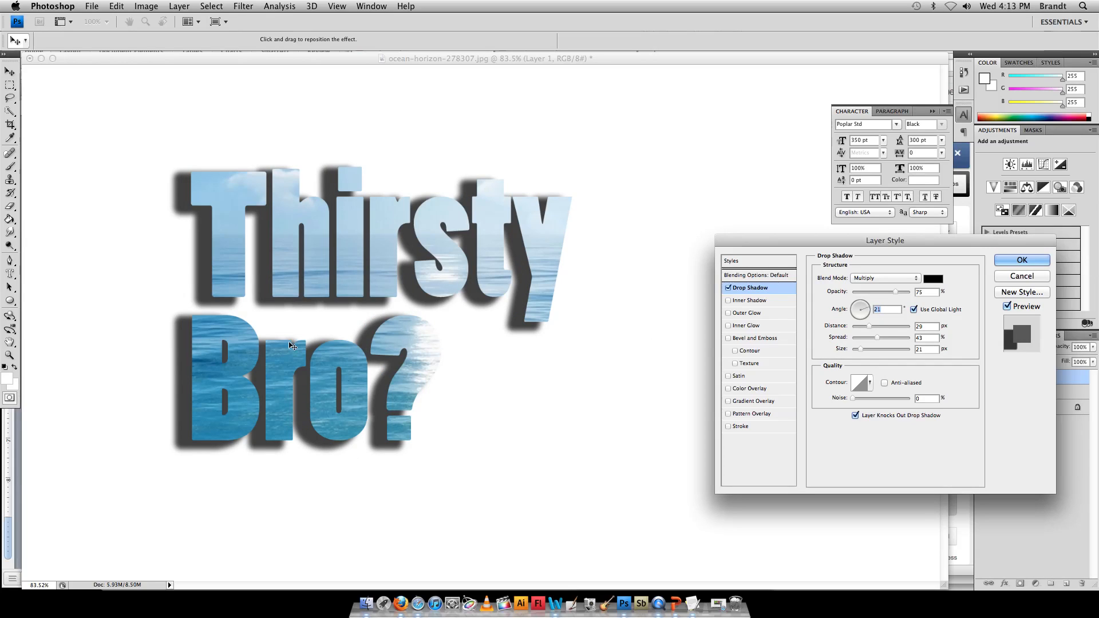
# - Try Color Burn and Color Dodge as the drop shadow's blend mode, and settle on Normal
pyautogui.click(881, 277)
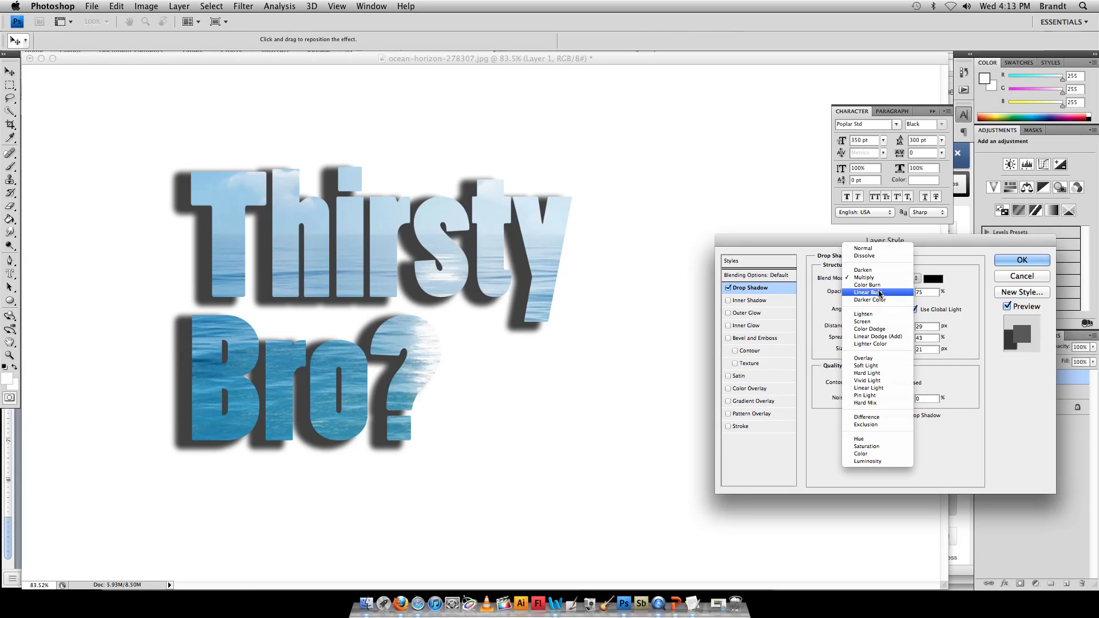
pyautogui.click(878, 286)
pyautogui.click(878, 281)
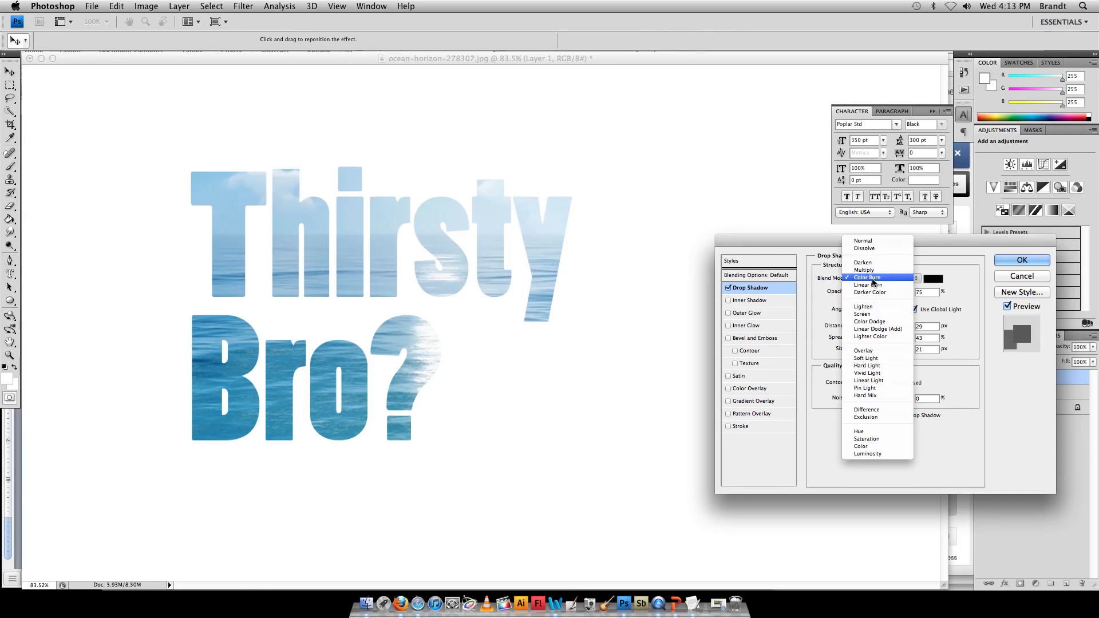
pyautogui.click(874, 324)
pyautogui.click(882, 278)
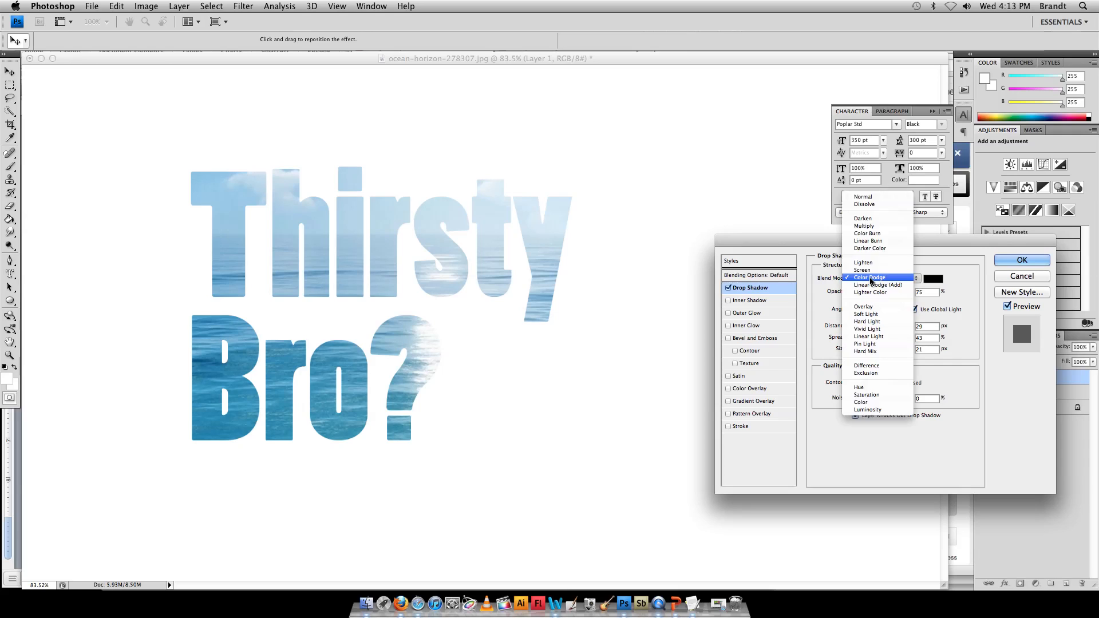
pyautogui.click(872, 198)
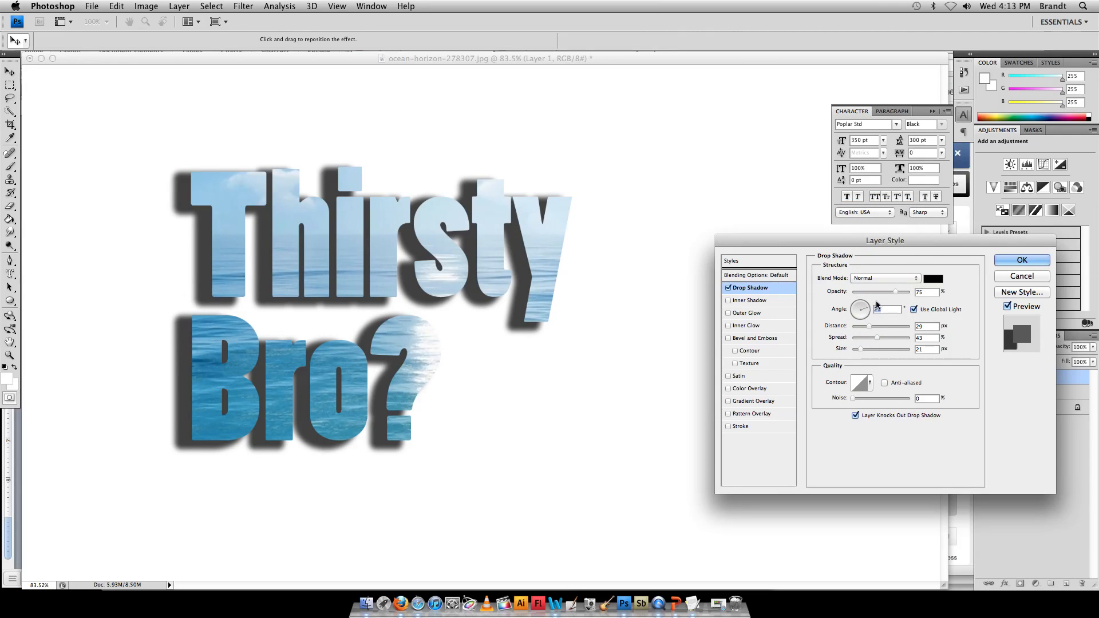
# - Set the drop shadow to 100% opacity, a 45° angle and a distance of 23 px
pyautogui.moveTo(897, 293); pyautogui.dragTo(915, 293)
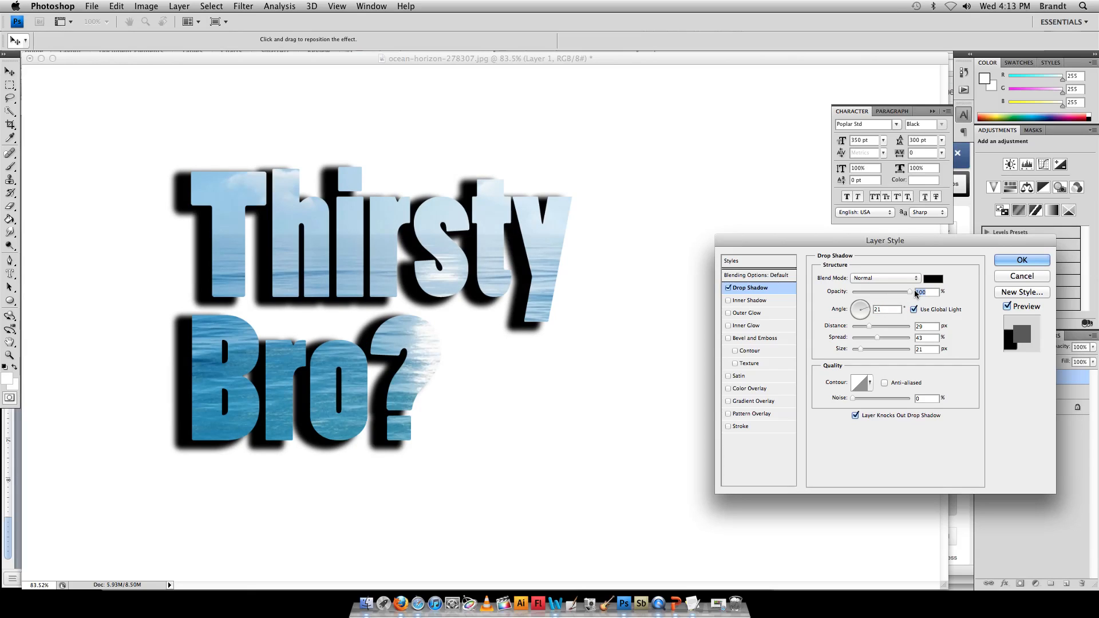
pyautogui.click(866, 309)
pyautogui.moveTo(865, 328); pyautogui.dragTo(863, 327)
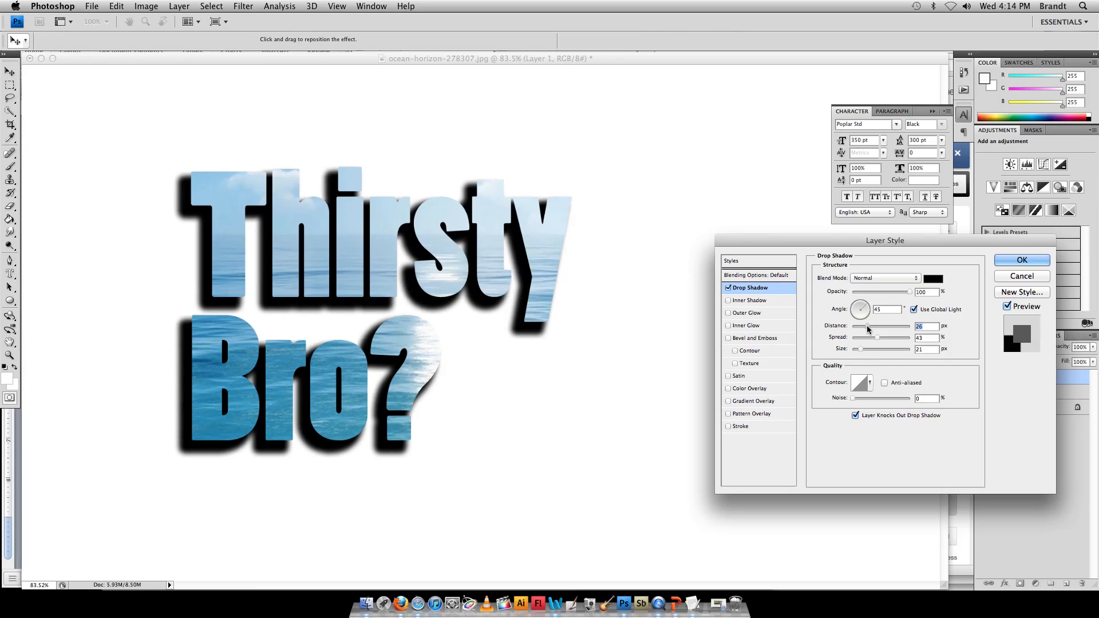
# - Try an Inner Shadow with 83% choke in place of the drop shadow, and turn it off
pyautogui.click(728, 288)
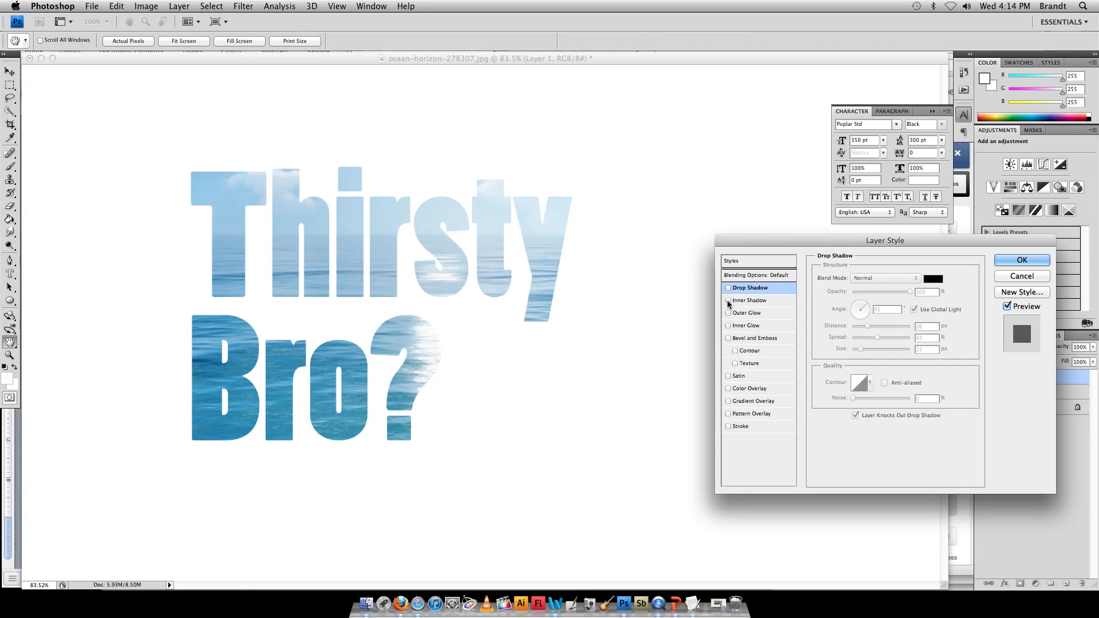
pyautogui.click(729, 301)
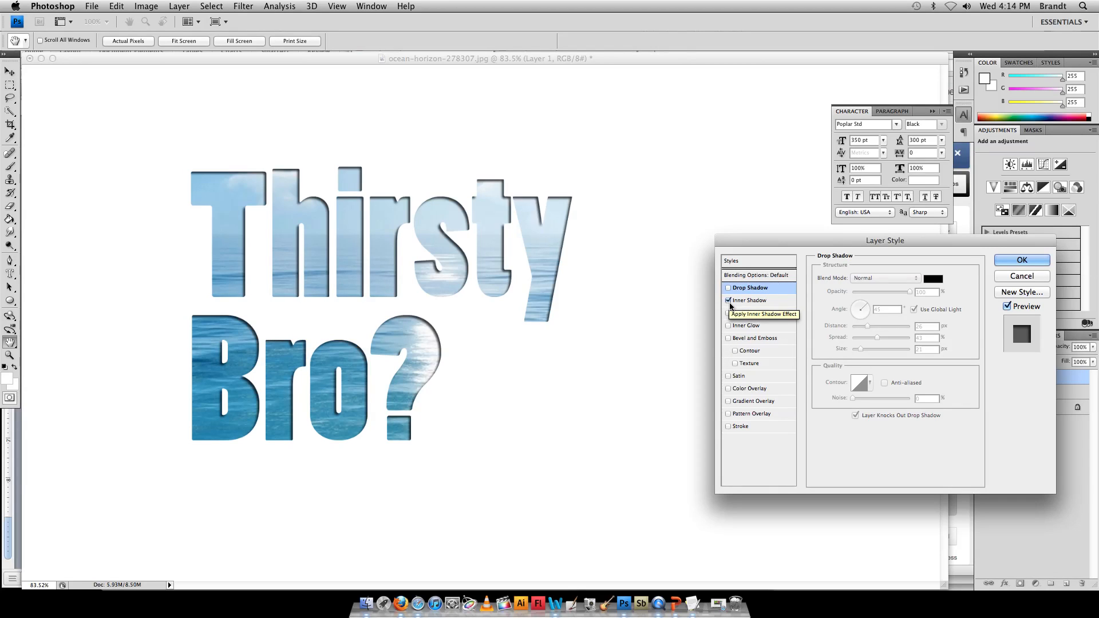
pyautogui.click(763, 301)
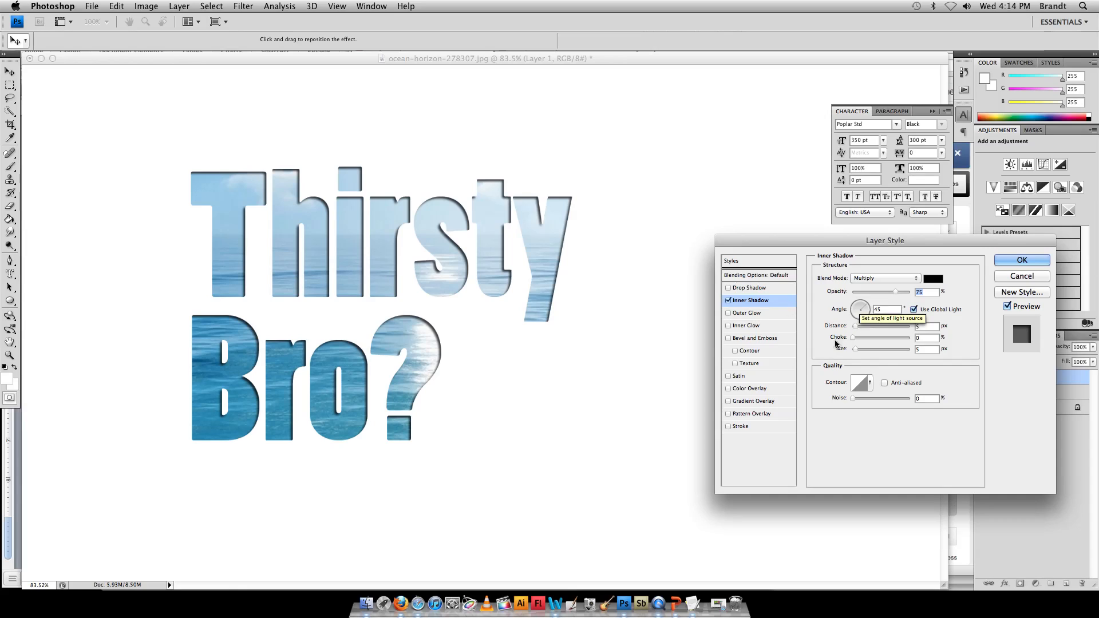
pyautogui.moveTo(856, 339); pyautogui.dragTo(883, 342)
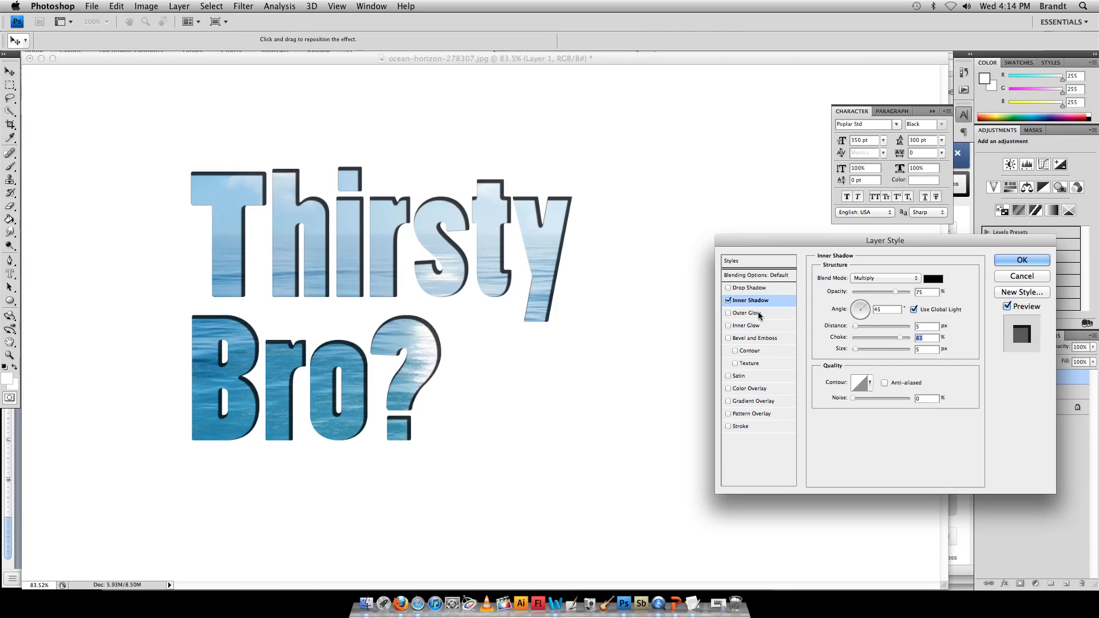
pyautogui.click(728, 301)
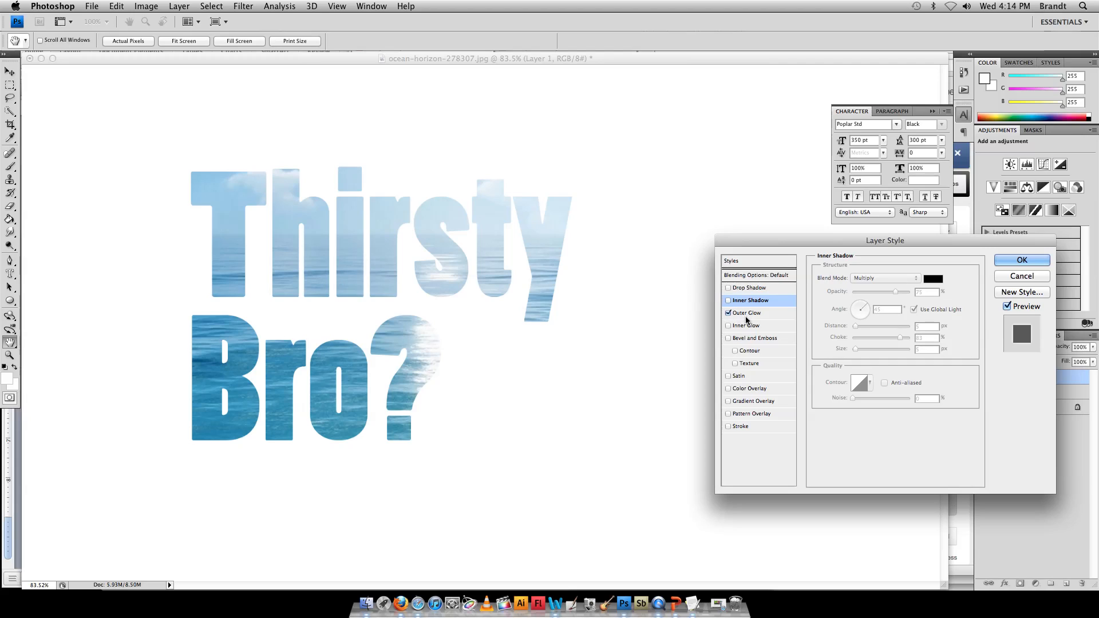
# - Try a black Outer Glow in Normal blend mode with 17% spread and 73 px size, and turn it off
pyautogui.click(746, 313)
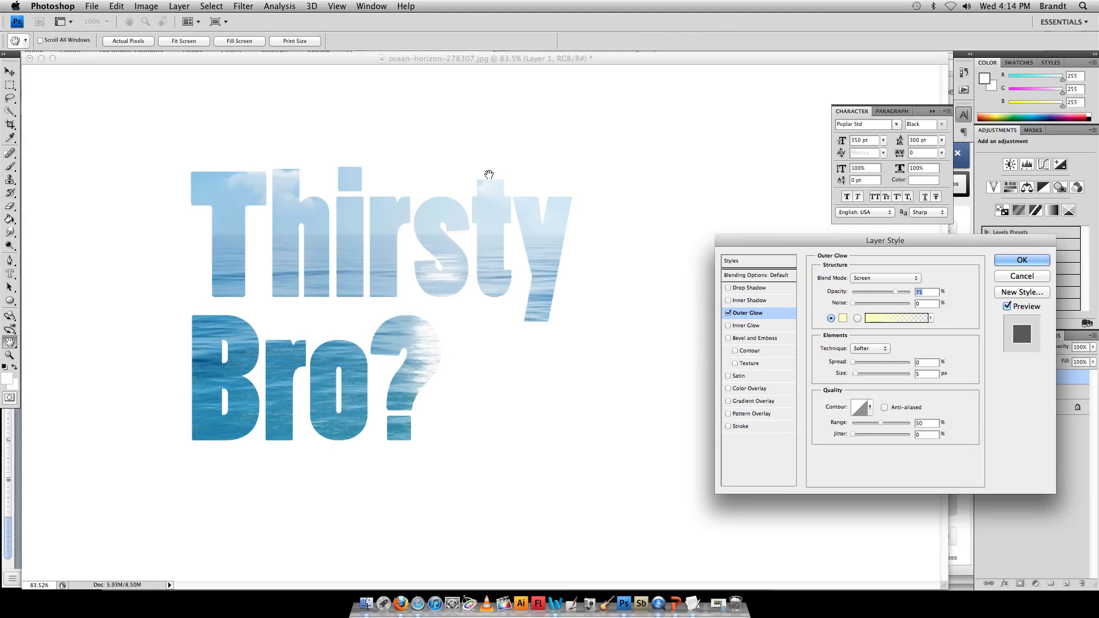
pyautogui.click(870, 278)
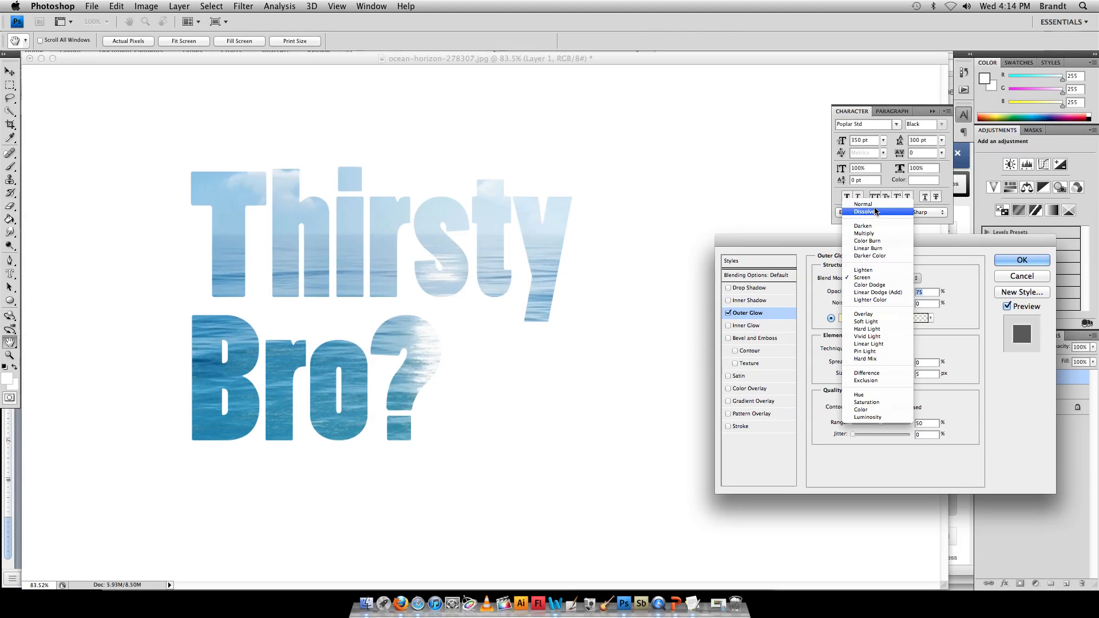
pyautogui.click(876, 204)
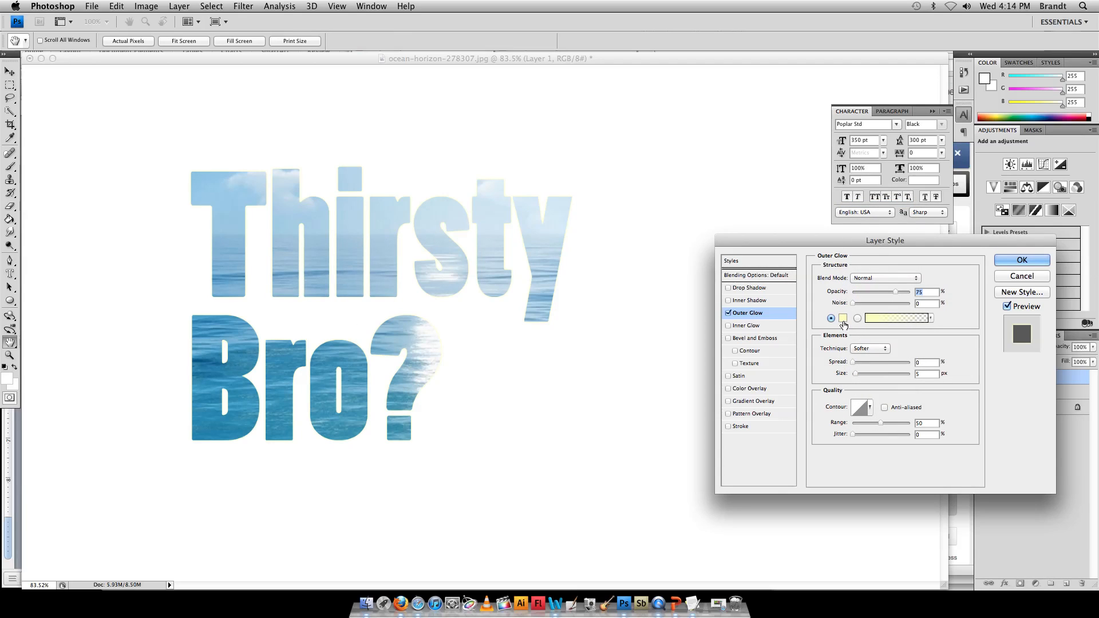
pyautogui.click(844, 319)
pyautogui.moveTo(855, 482); pyautogui.dragTo(874, 522)
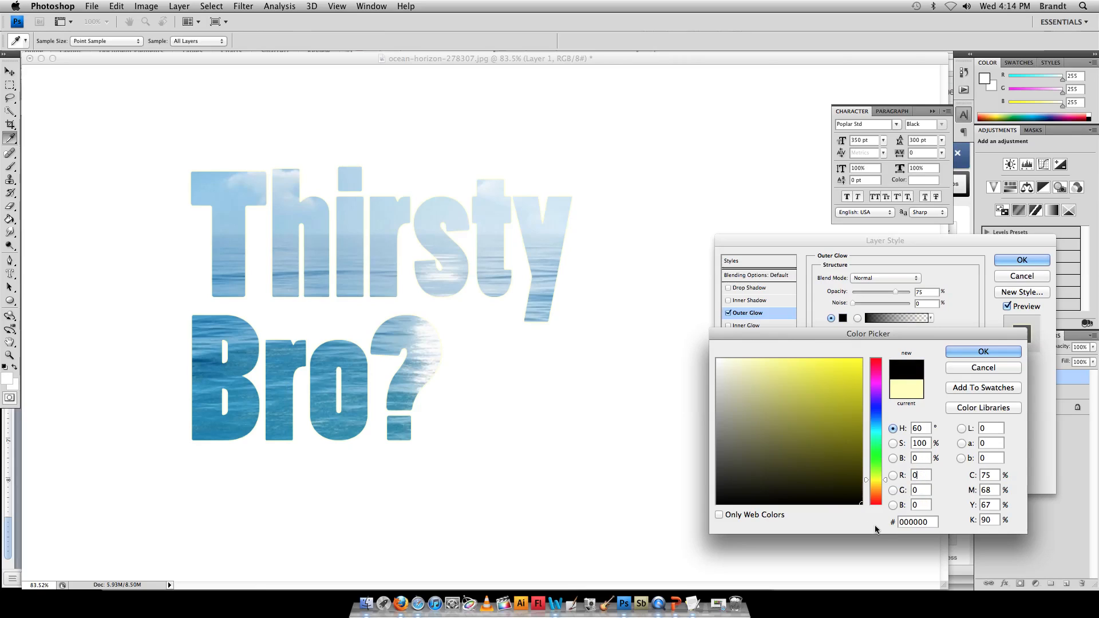
pyautogui.click(983, 351)
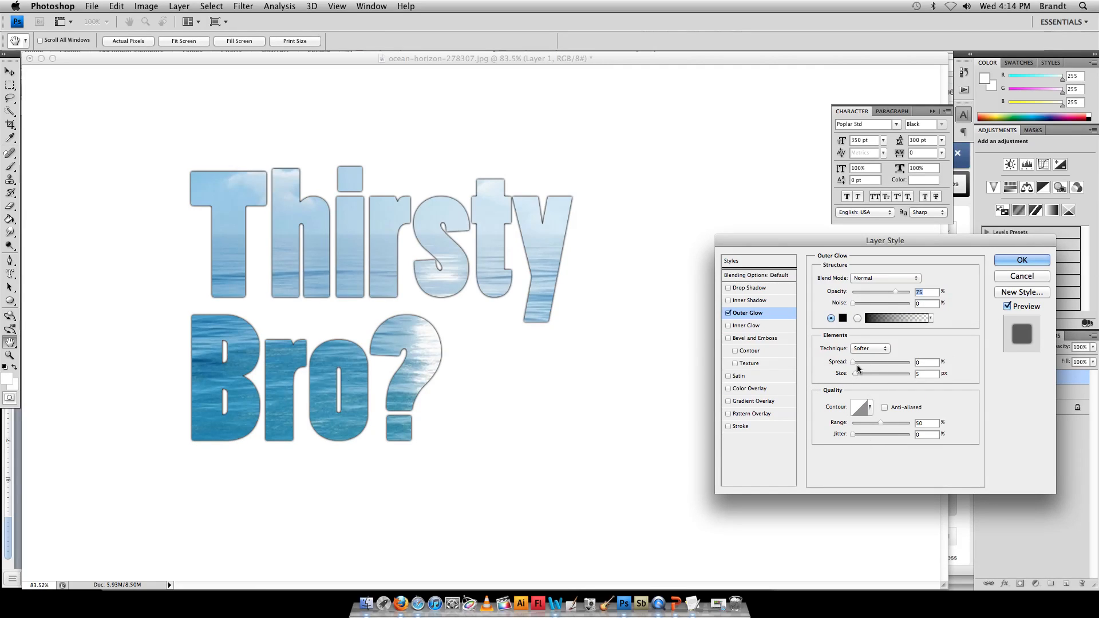
pyautogui.moveTo(854, 373)
pyautogui.mouseDown()
pyautogui.moveTo(871, 377)
pyautogui.moveTo(855, 363)
pyautogui.moveTo(875, 365)
pyautogui.moveTo(863, 367)
pyautogui.mouseUp()
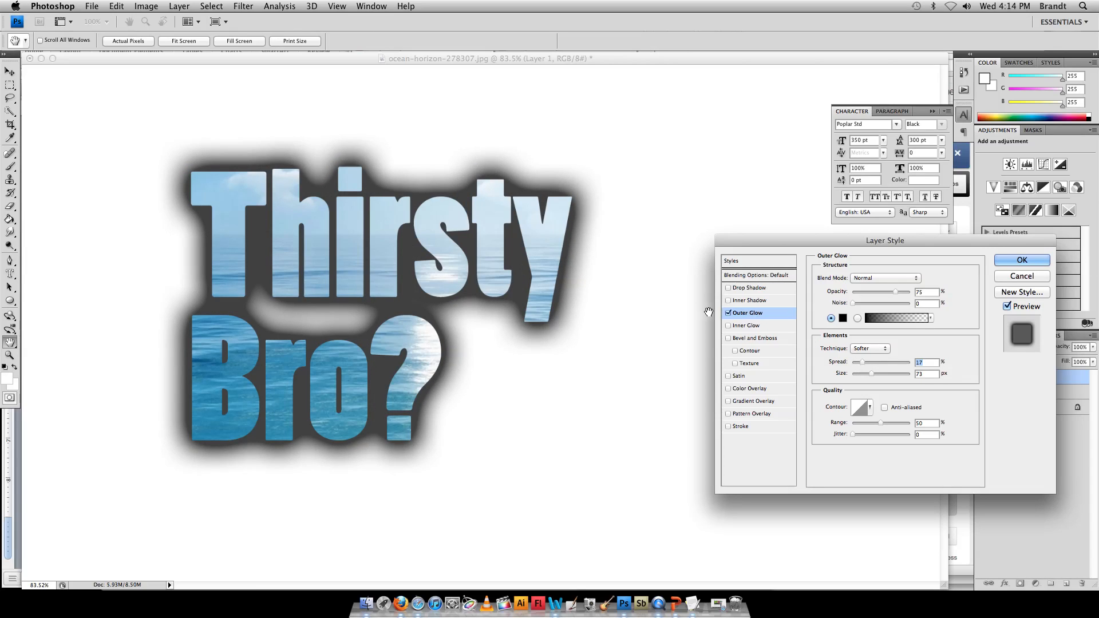
pyautogui.click(728, 313)
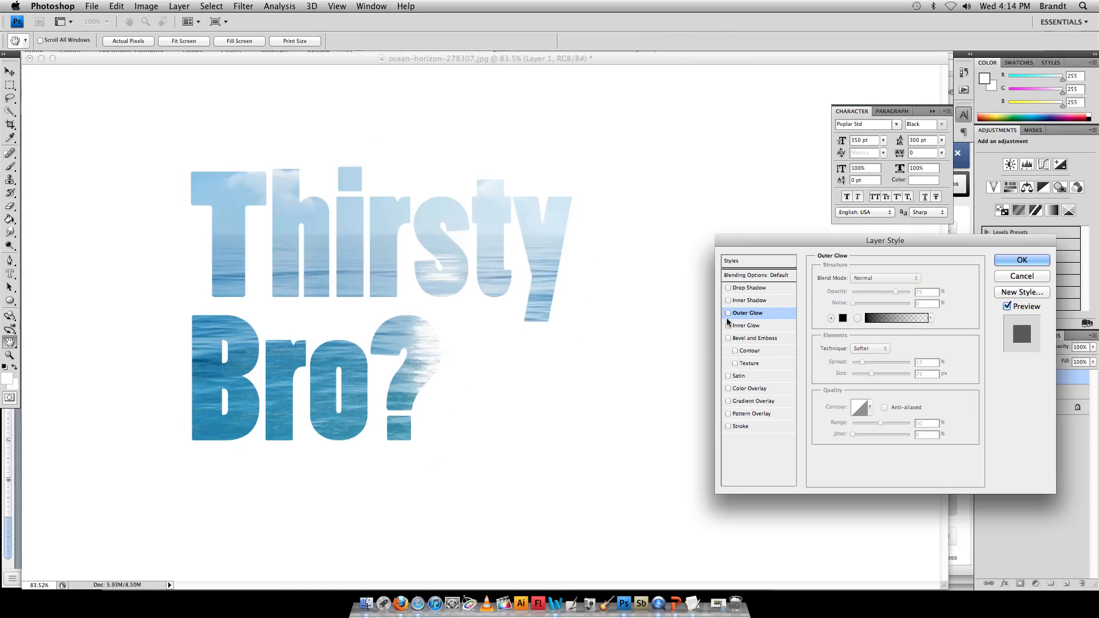
# - Enable Bevel and Emboss on the text layer and set its depth to 510%
pyautogui.click(728, 338)
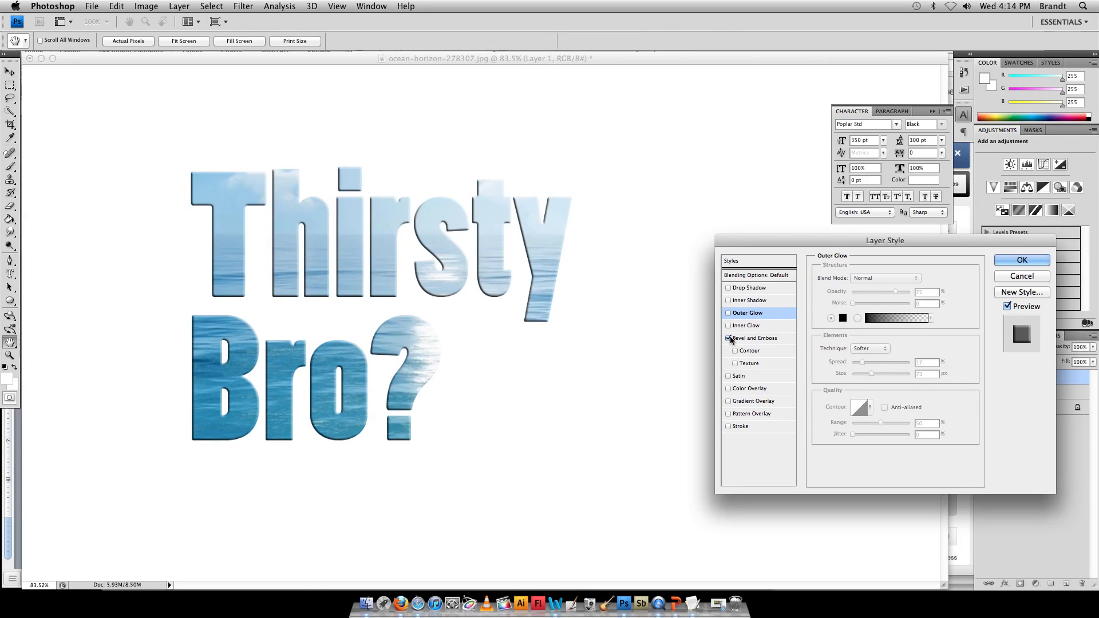
pyautogui.click(778, 340)
pyautogui.moveTo(877, 308); pyautogui.dragTo(893, 310)
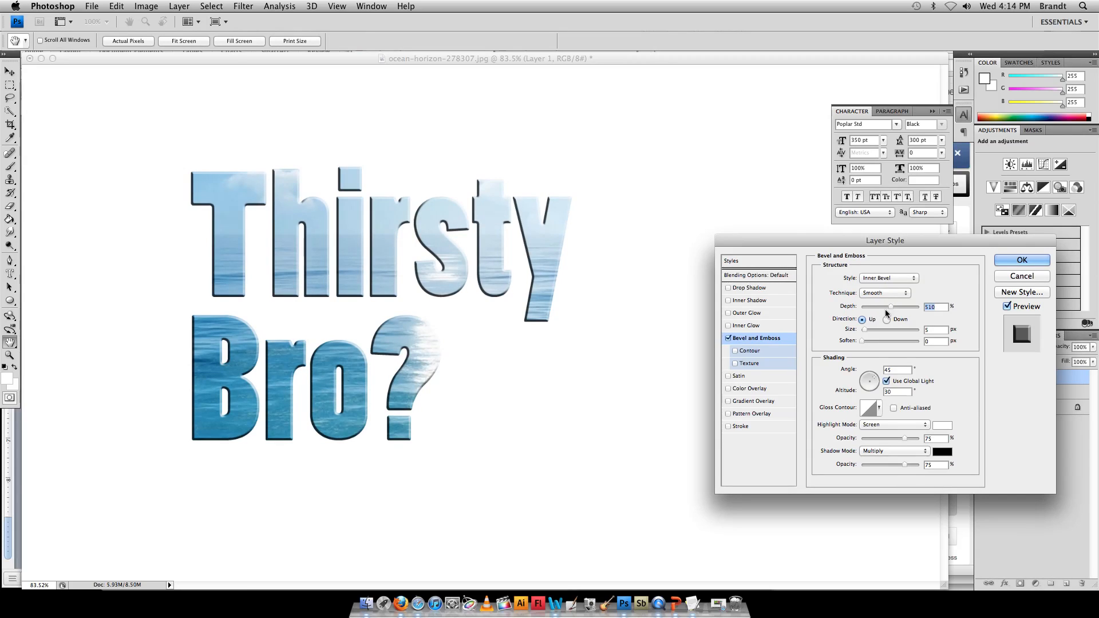
# - Turn the drop shadow back on with a distance of 15 px and apply the layer style
pyautogui.click(728, 288)
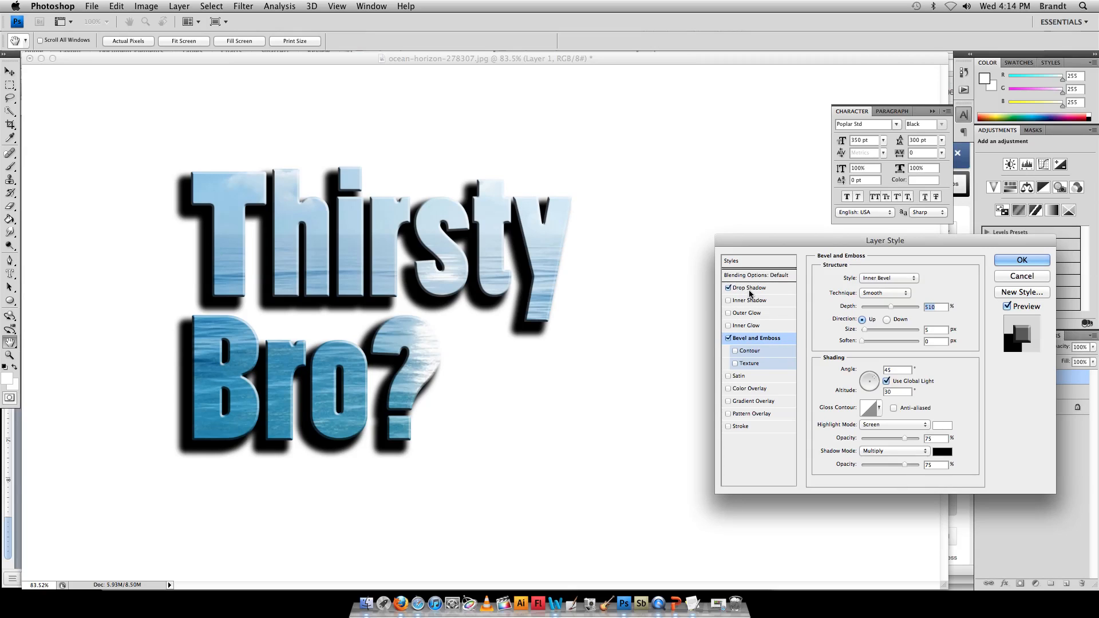
pyautogui.click(750, 288)
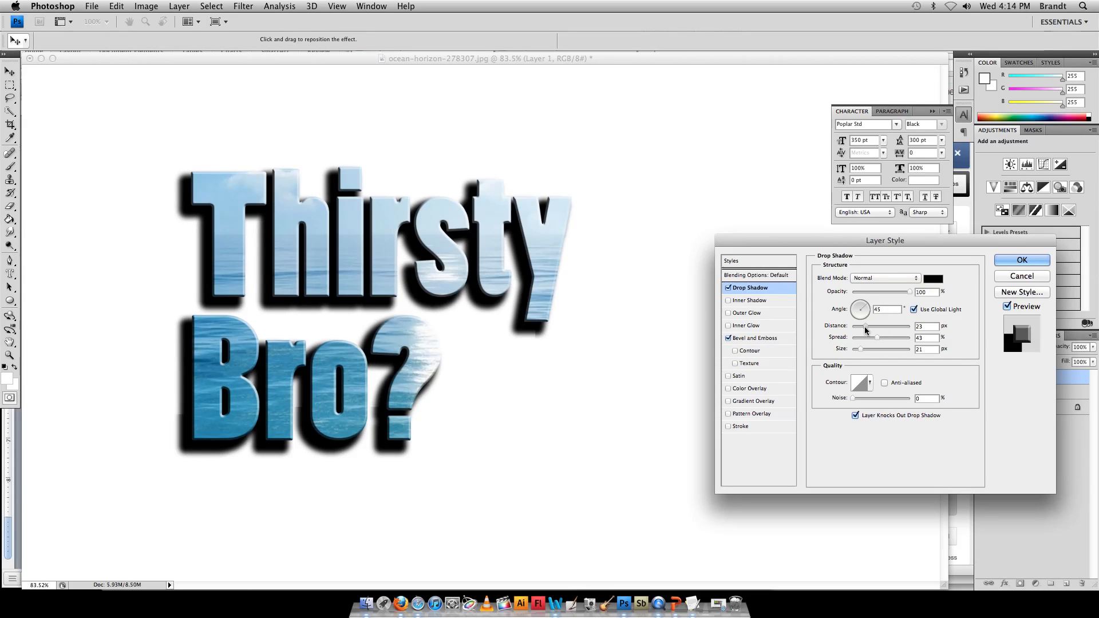
pyautogui.moveTo(867, 326); pyautogui.dragTo(862, 331)
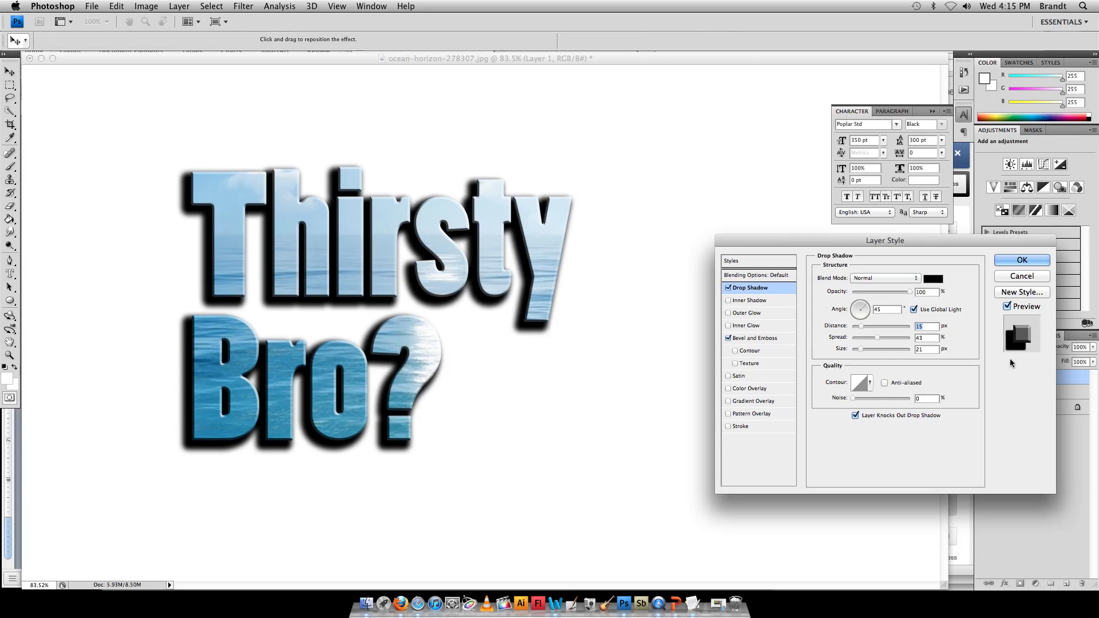
pyautogui.click(1003, 260)
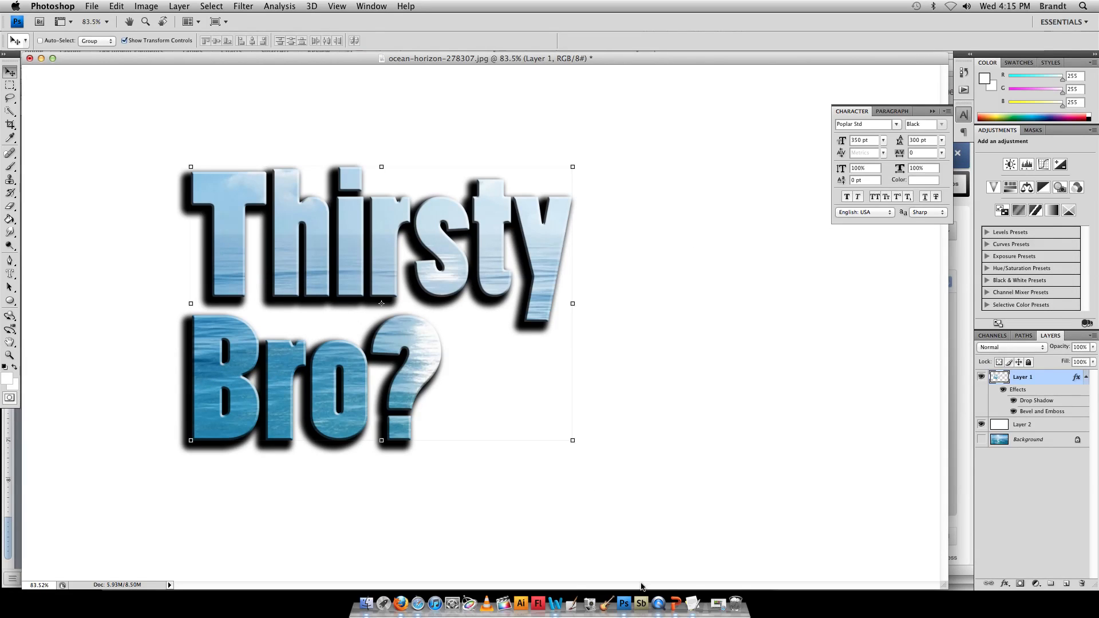